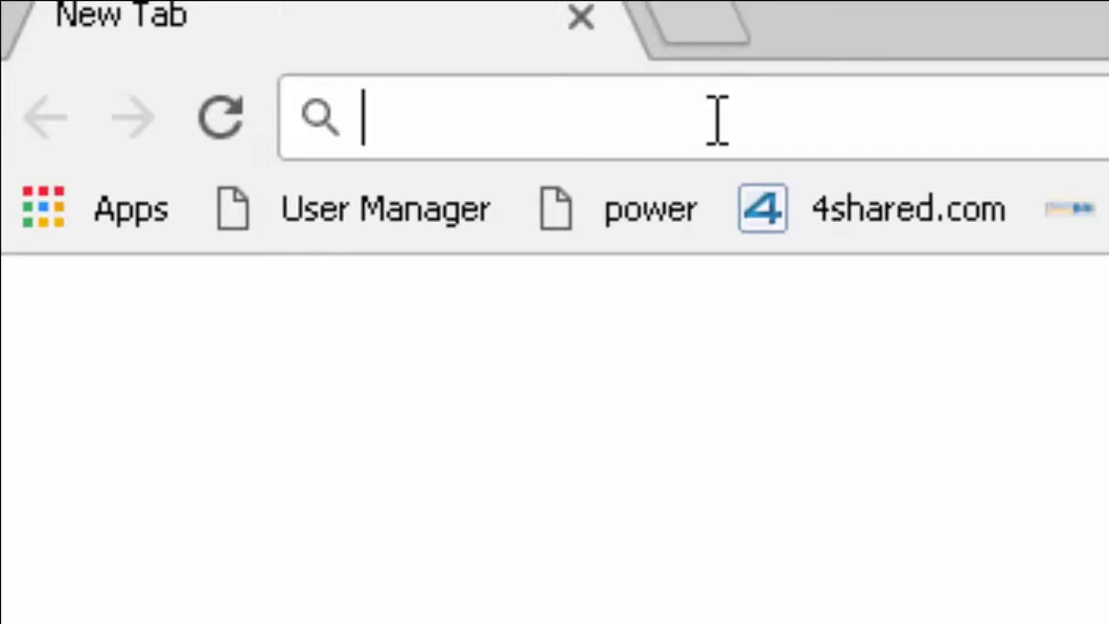
Search the web for "fs i6 mod" and open the FlySky-i6-Mod- GitHub repository from the results
text(fs i6 m)
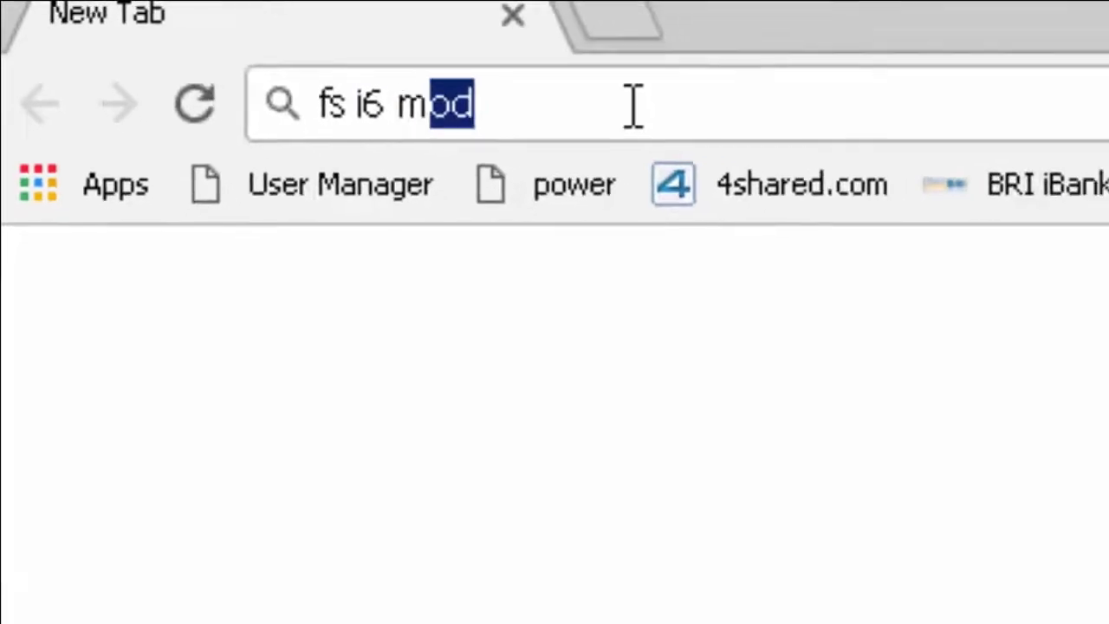
text(od)
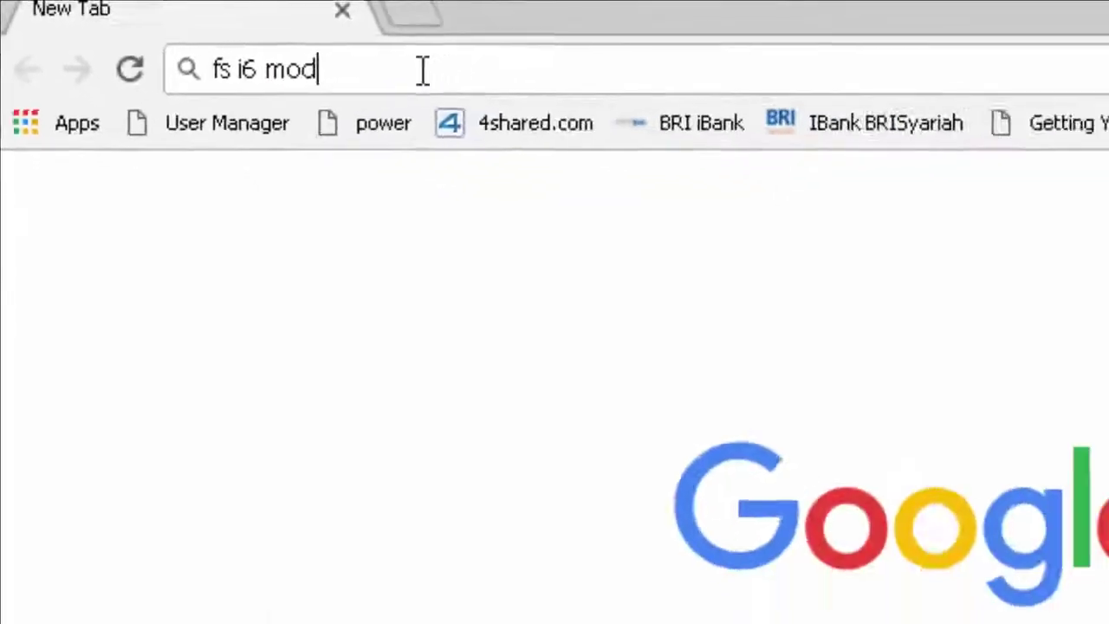
key(Return)
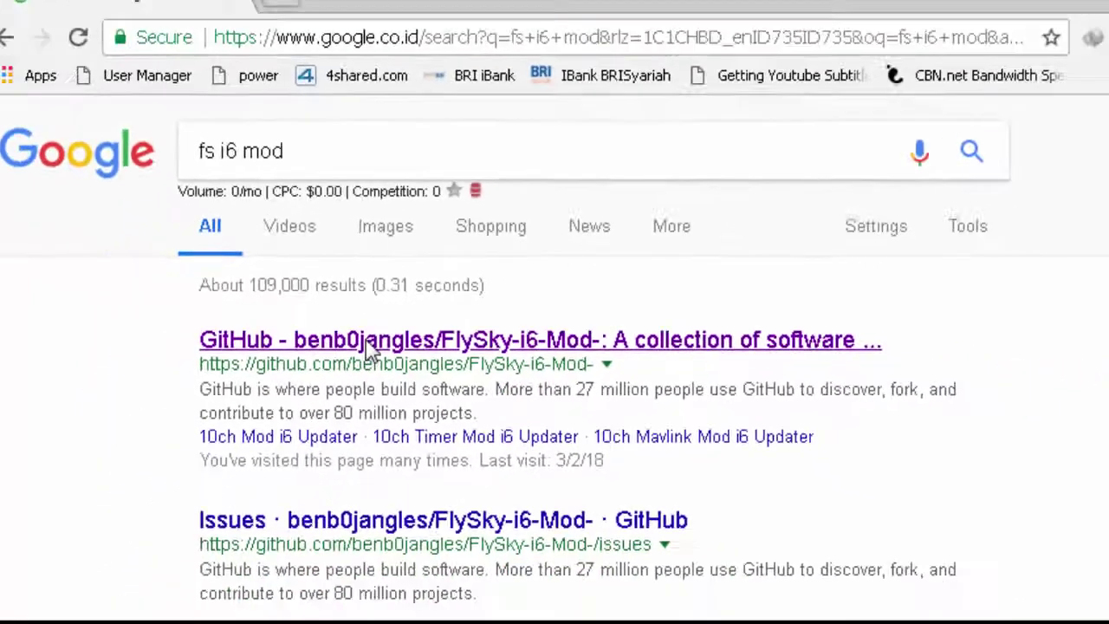
click(371, 341)
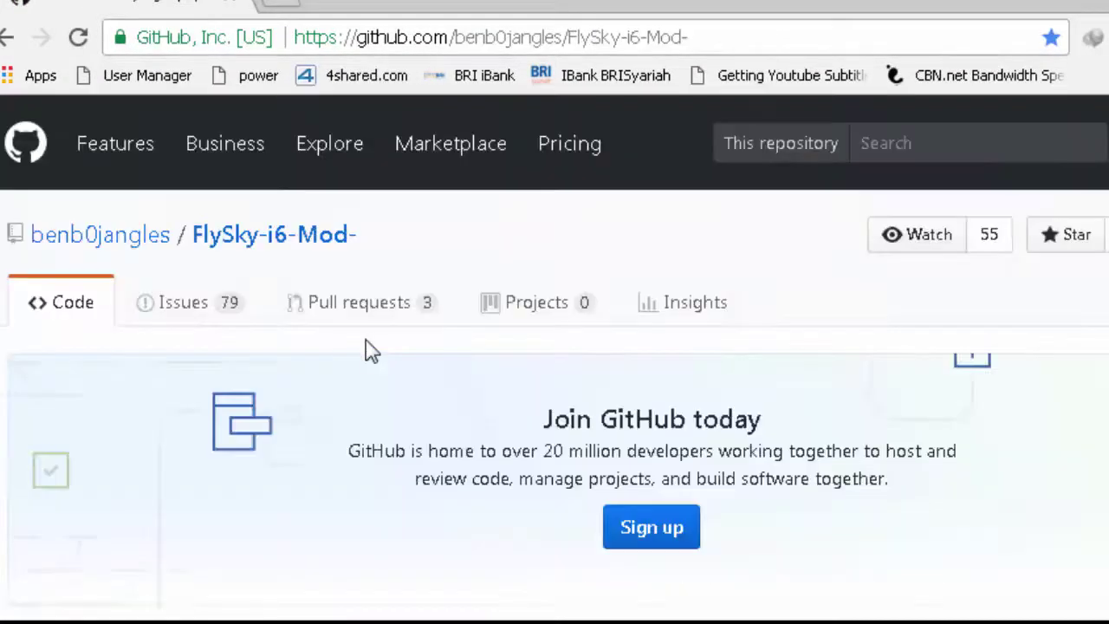
Open the FlySkyI6 releases page linked under the latest version heading in the repository's README
scroll(384, 349, down, 3)
scroll(385, 345, down, 5)
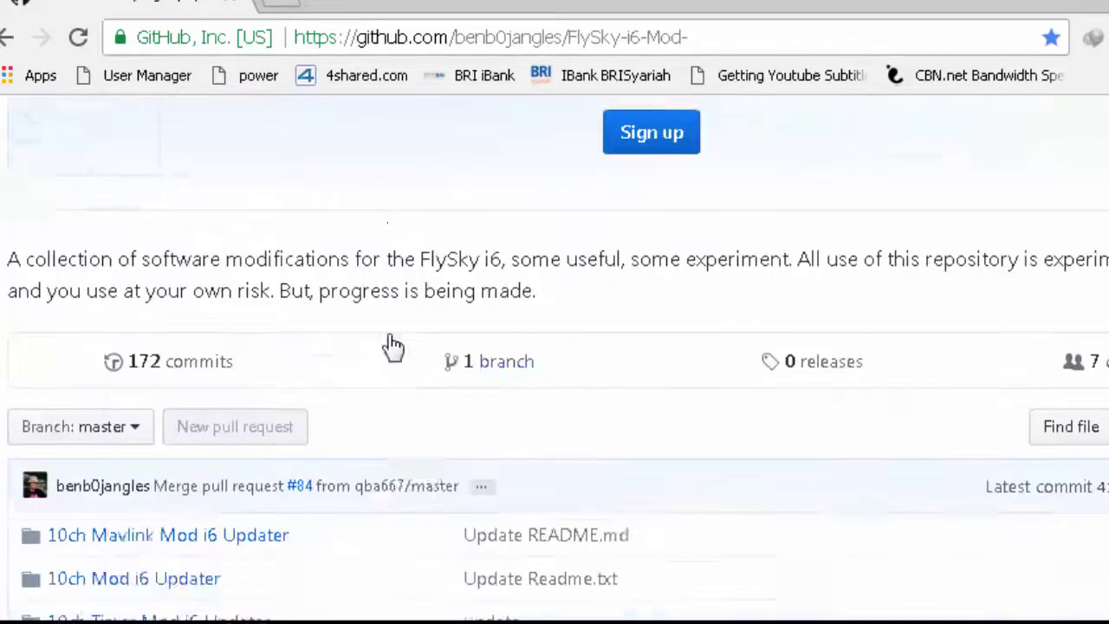
scroll(385, 338, down, 7)
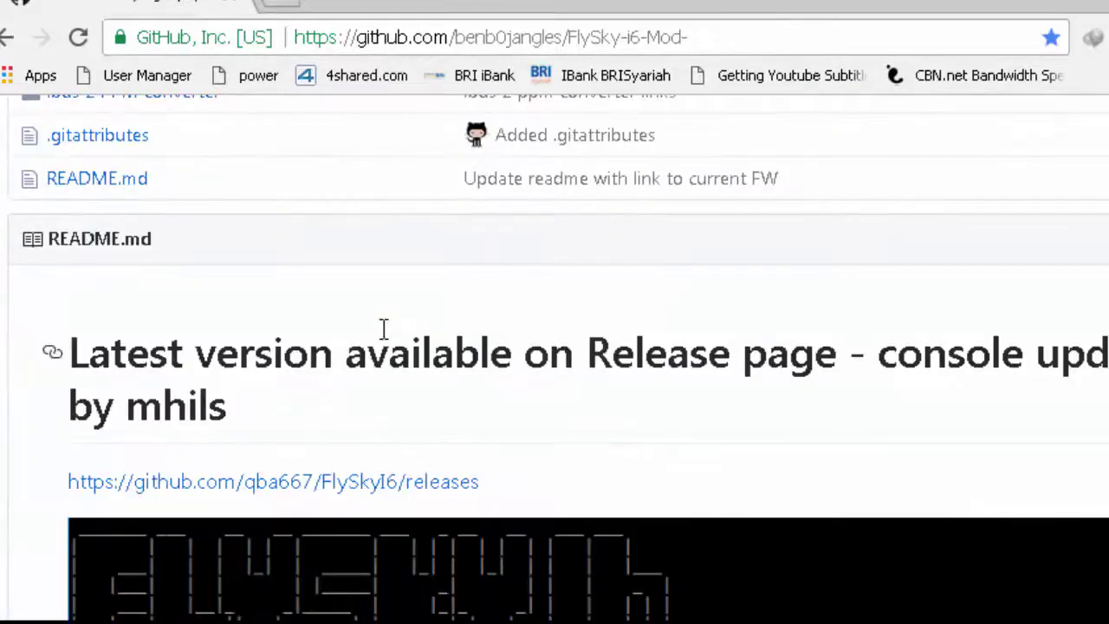
scroll(384, 330, down, 3)
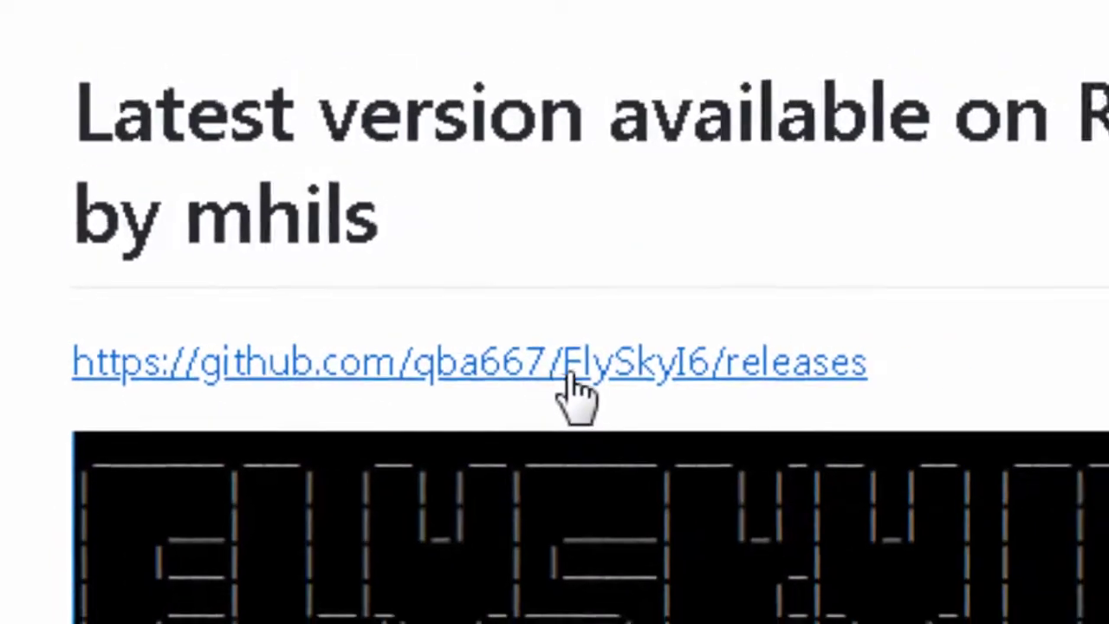
click(453, 371)
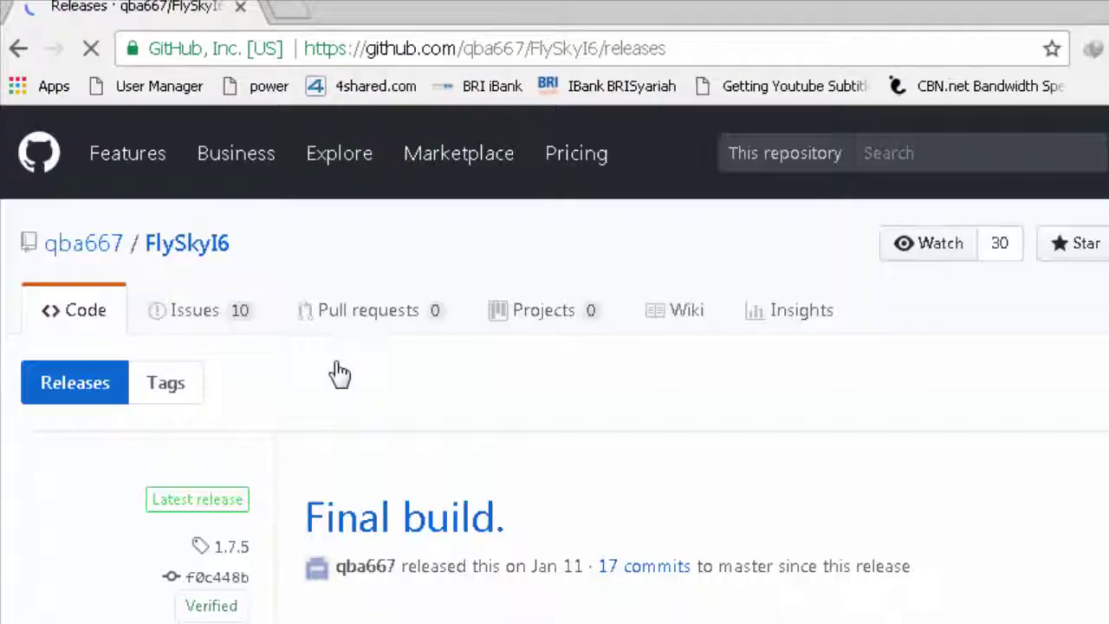
Download FW.gfx.editor.zip from the assets of the FlyPlus 1.6 09/07/17 release and dismiss the completion dialog
scroll(373, 347, down, 4)
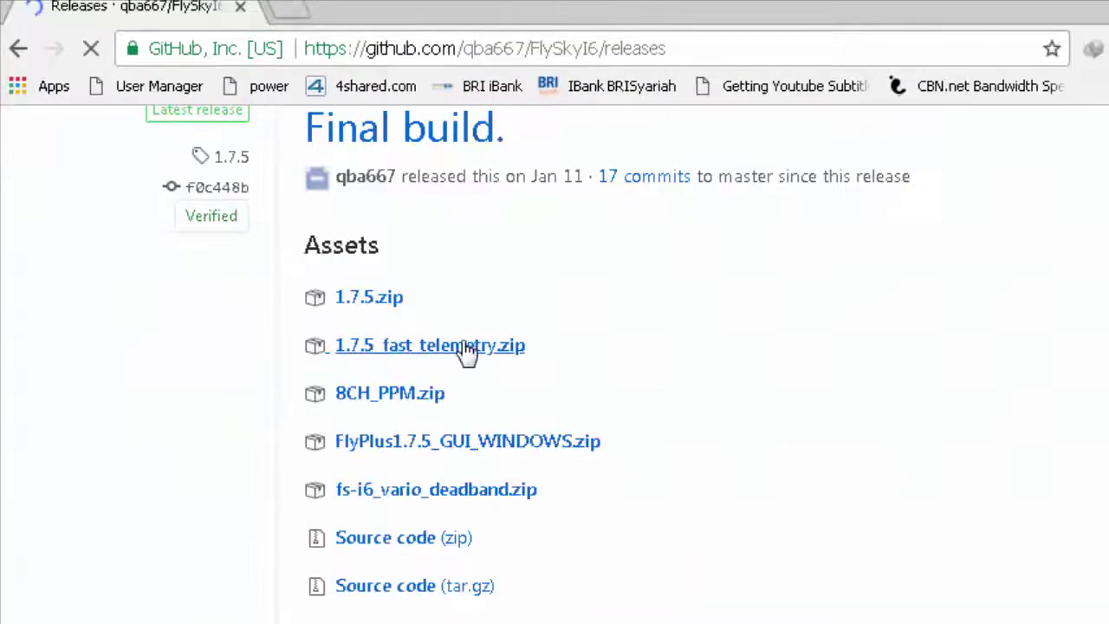
scroll(484, 349, down, 15)
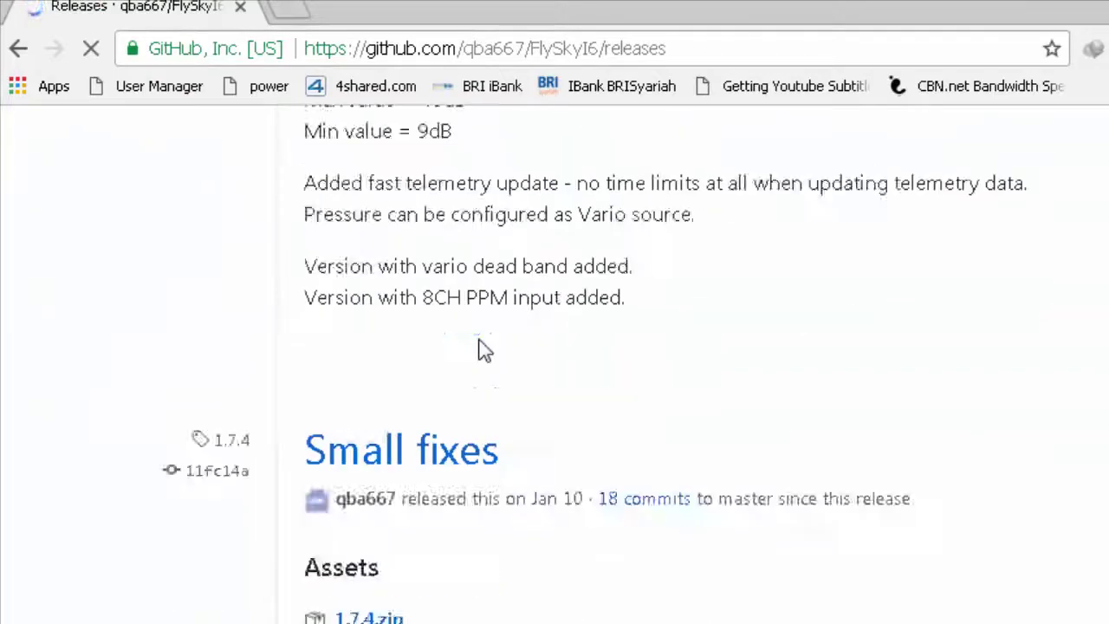
scroll(483, 349, down, 15)
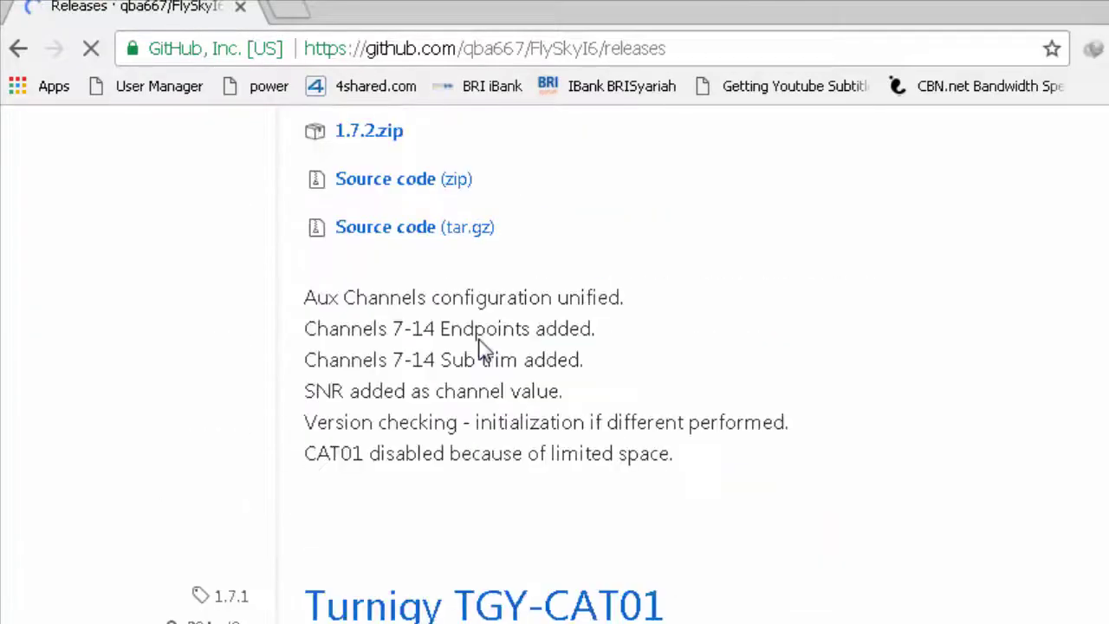
scroll(481, 347, down, 8)
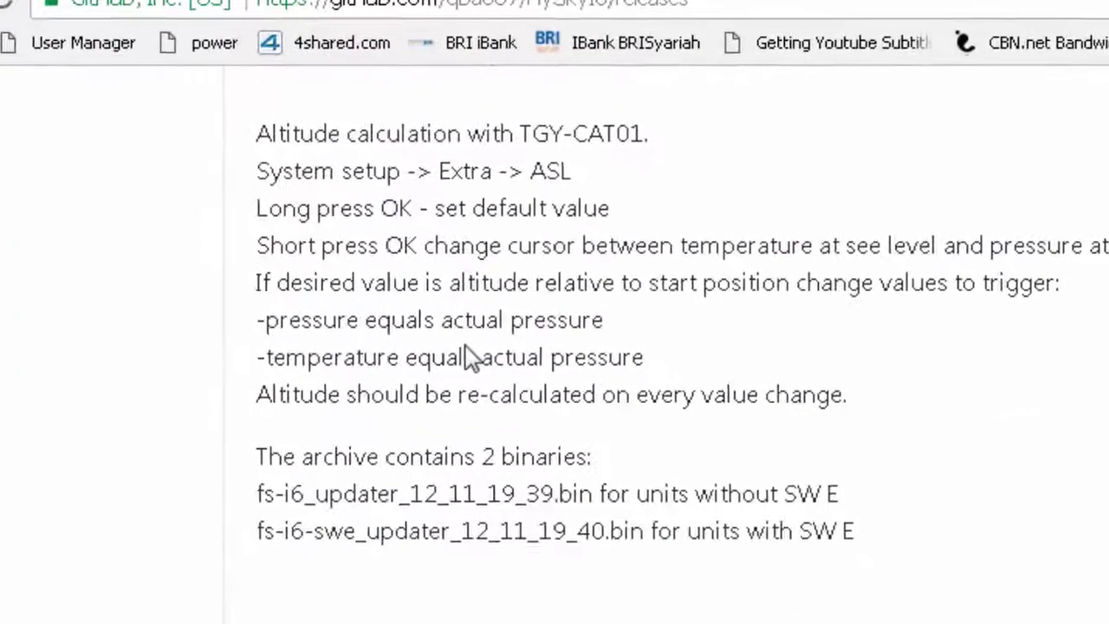
scroll(468, 355, down, 8)
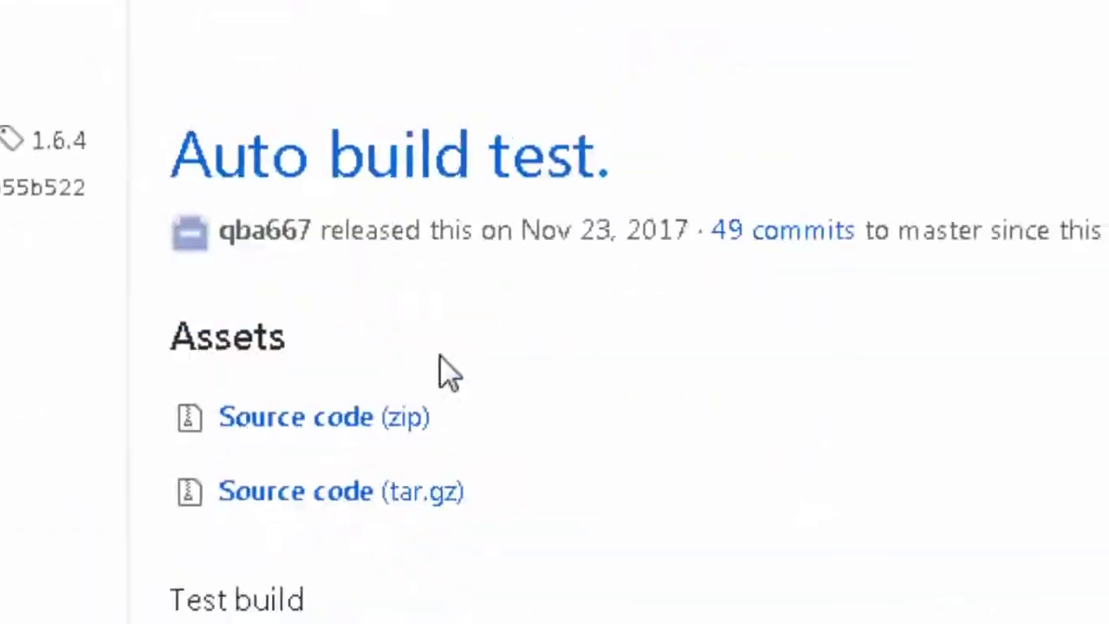
scroll(436, 377, down, 5)
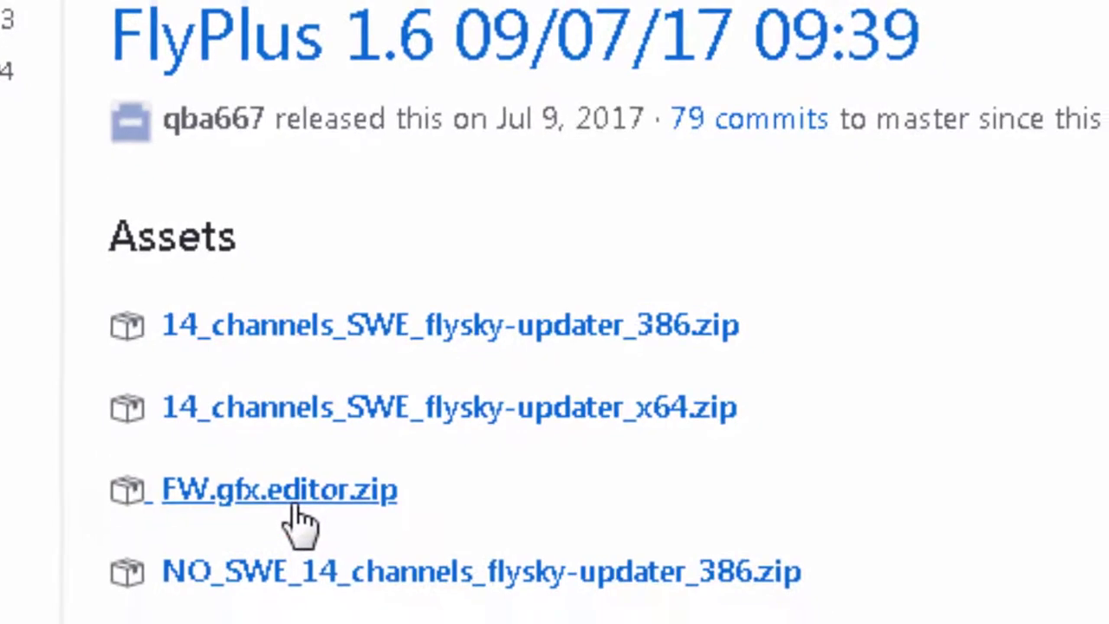
click(277, 474)
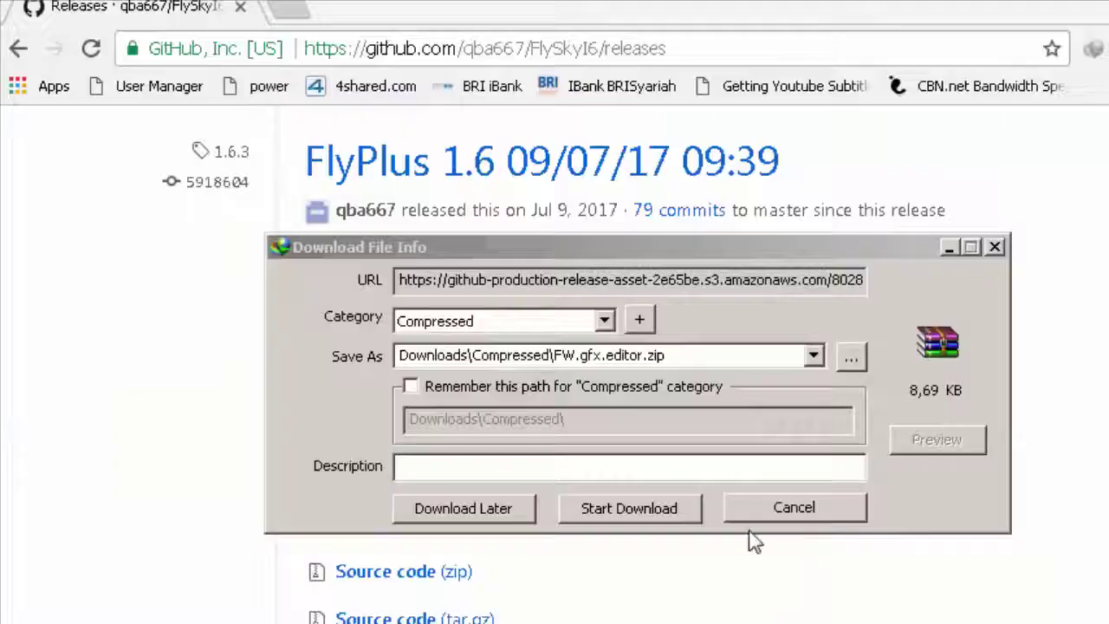
click(613, 565)
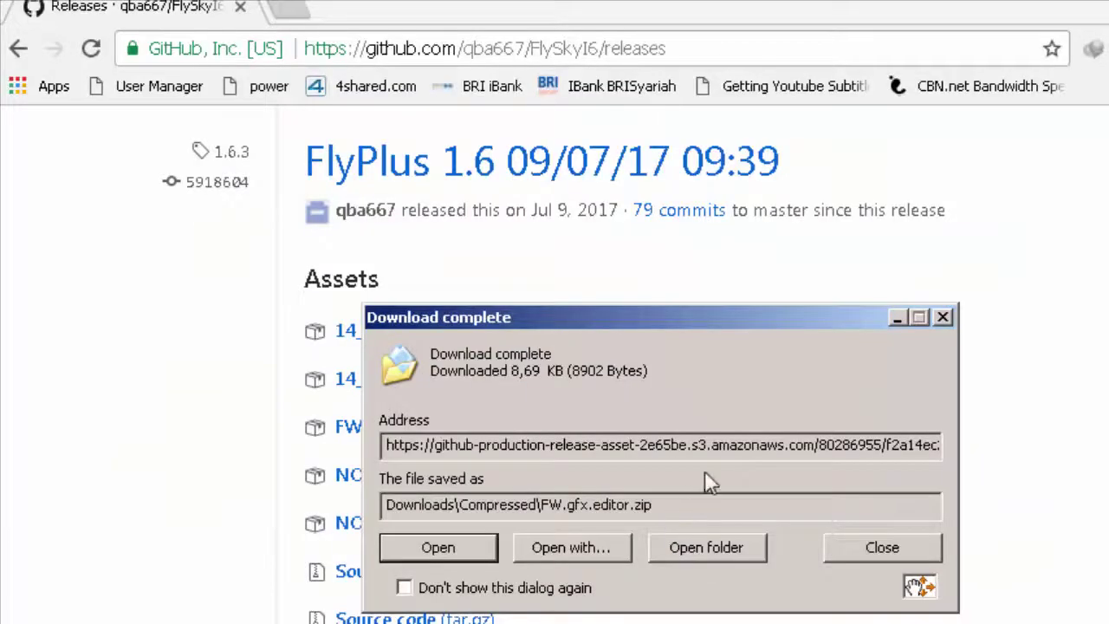
click(882, 547)
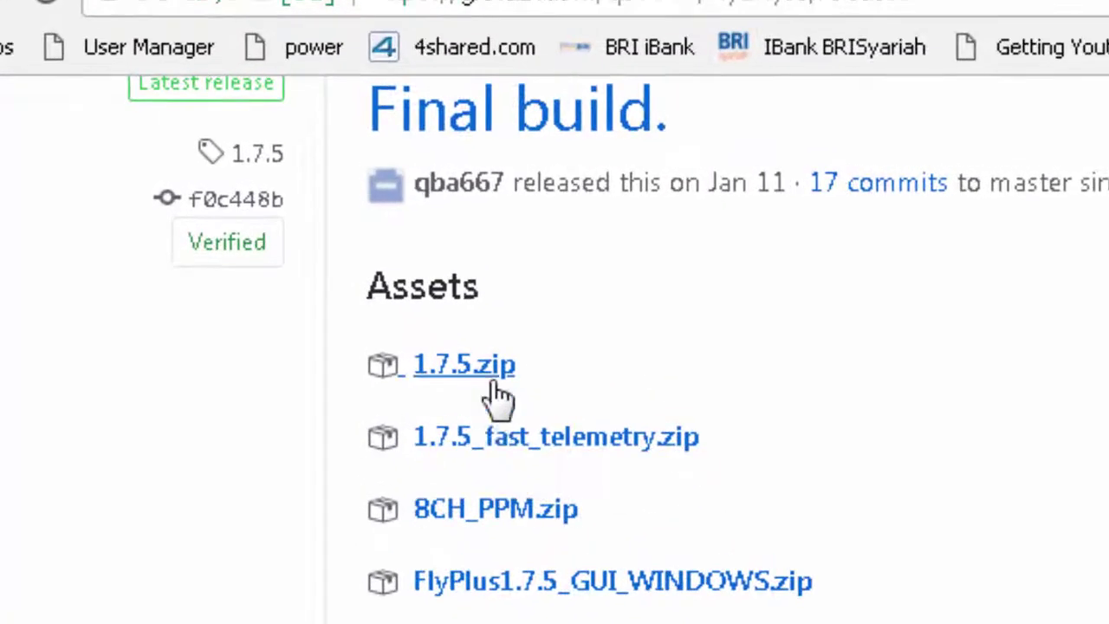
Download 1.7.5.zip from the assets of the Final build release
scroll(655, 376, up, 2)
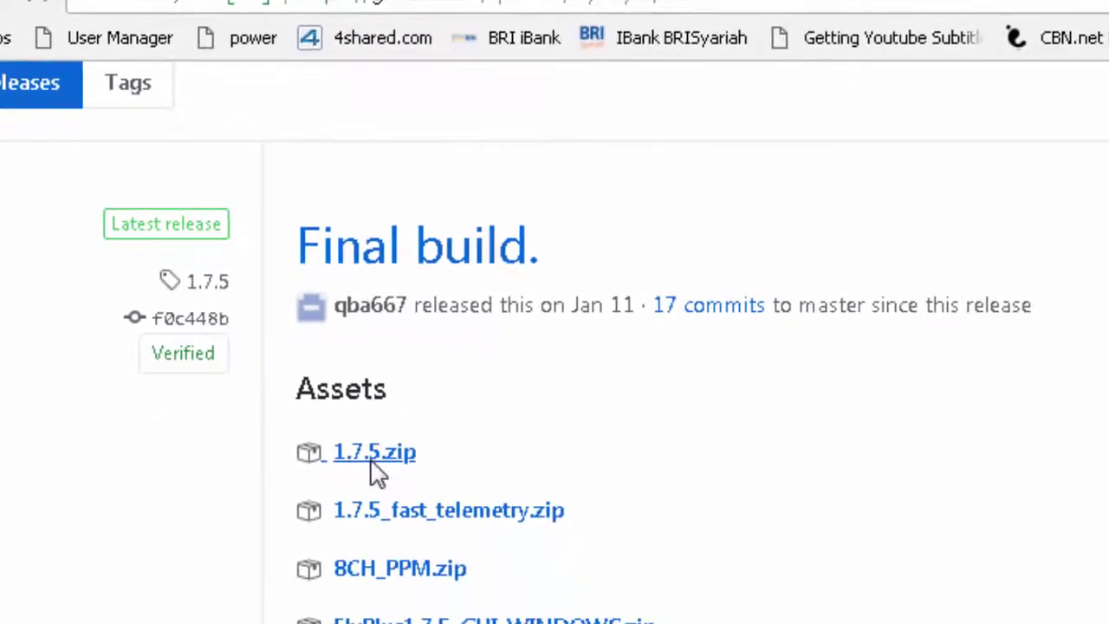
click(341, 420)
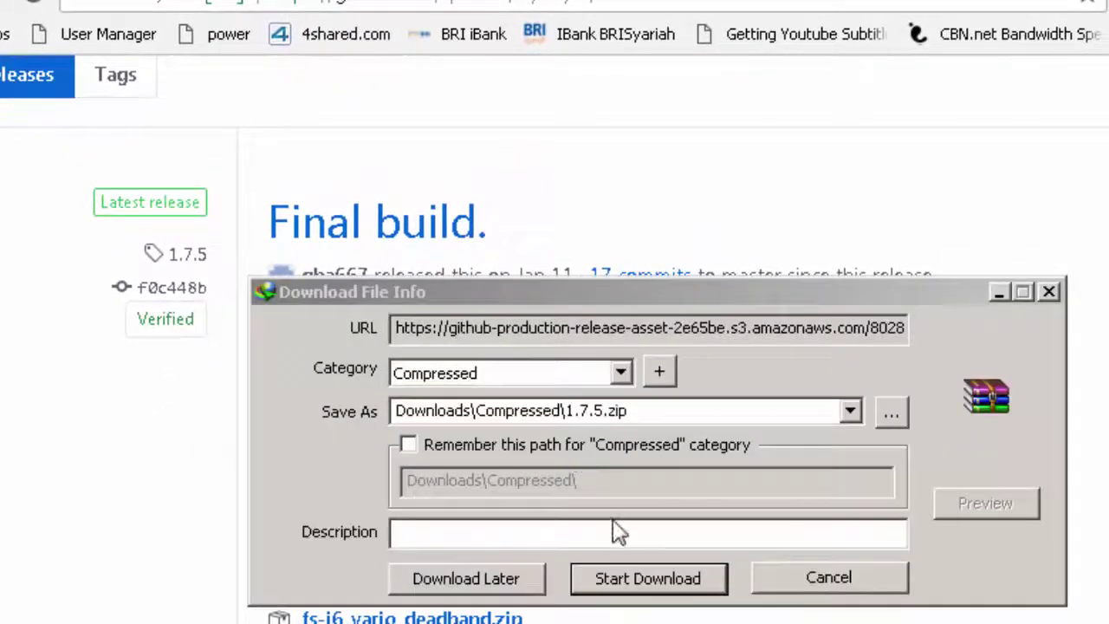
click(644, 578)
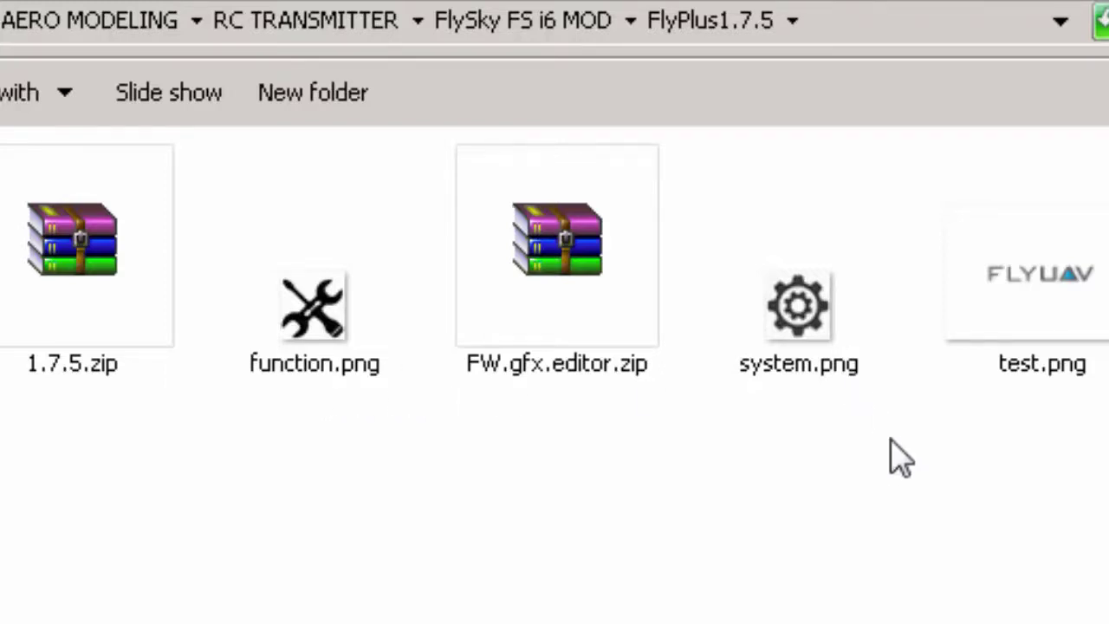
Extract FW.gfx.editor.zip into its own FW.gfx.editor folder and permanently delete the archive
click(554, 302)
right_click(542, 286)
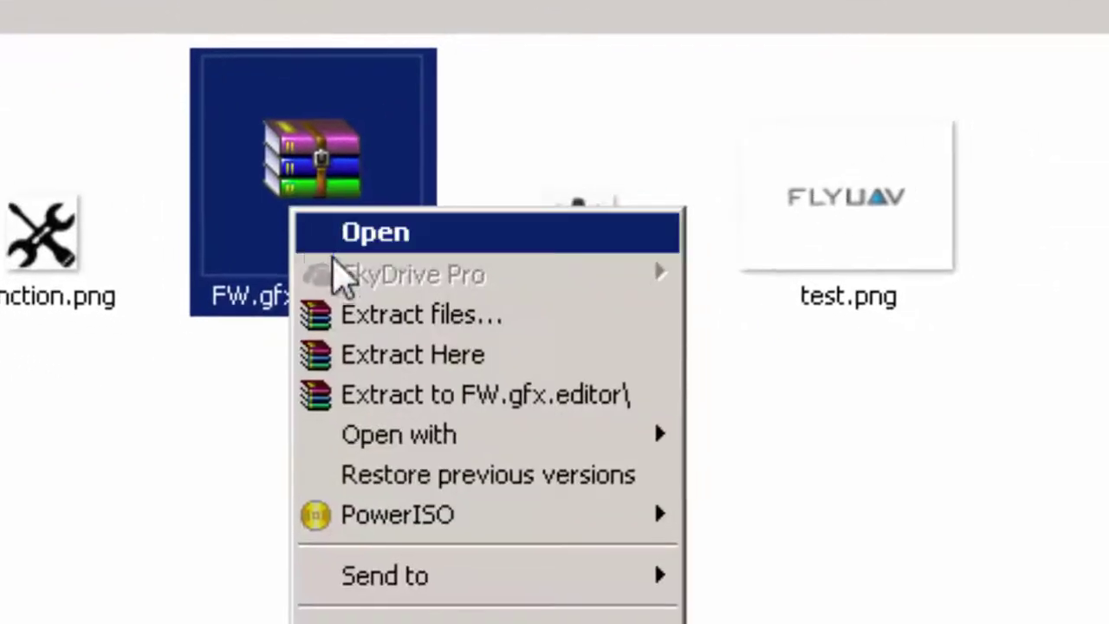
click(451, 402)
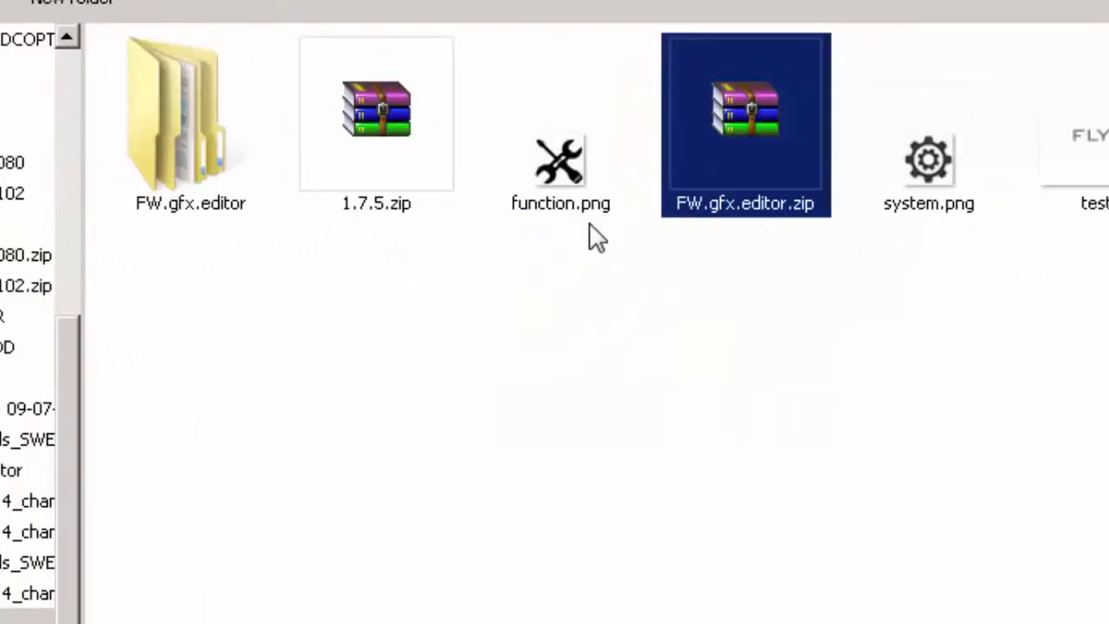
key(shift+Delete)
key(Return)
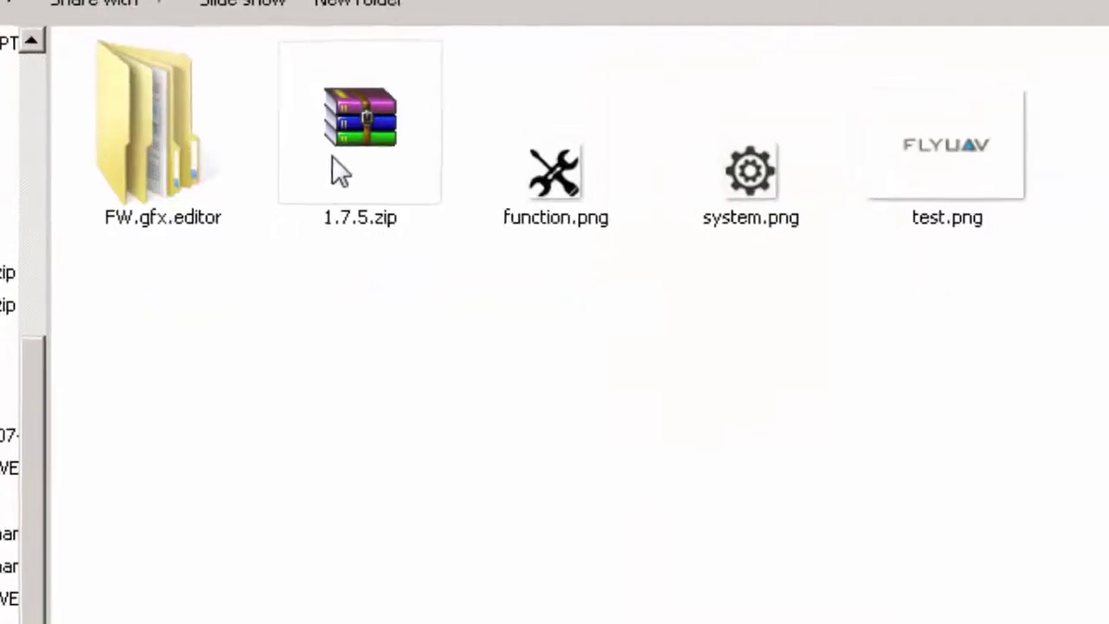
Extract 1.7.5.zip into its own 1.7.5 folder and permanently delete the archive
right_click(334, 158)
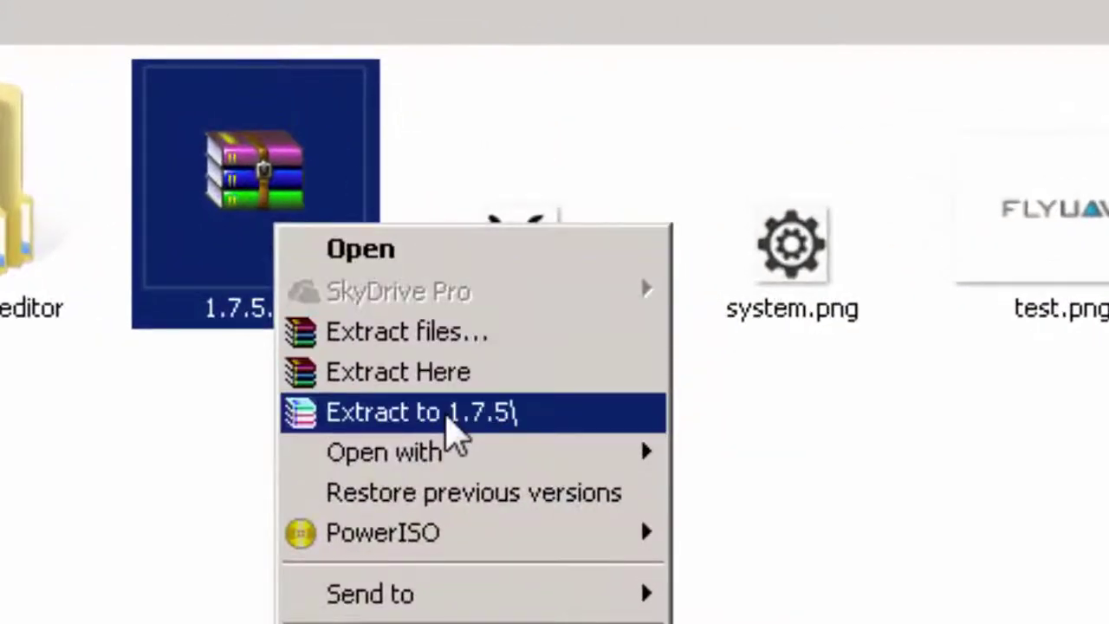
click(499, 295)
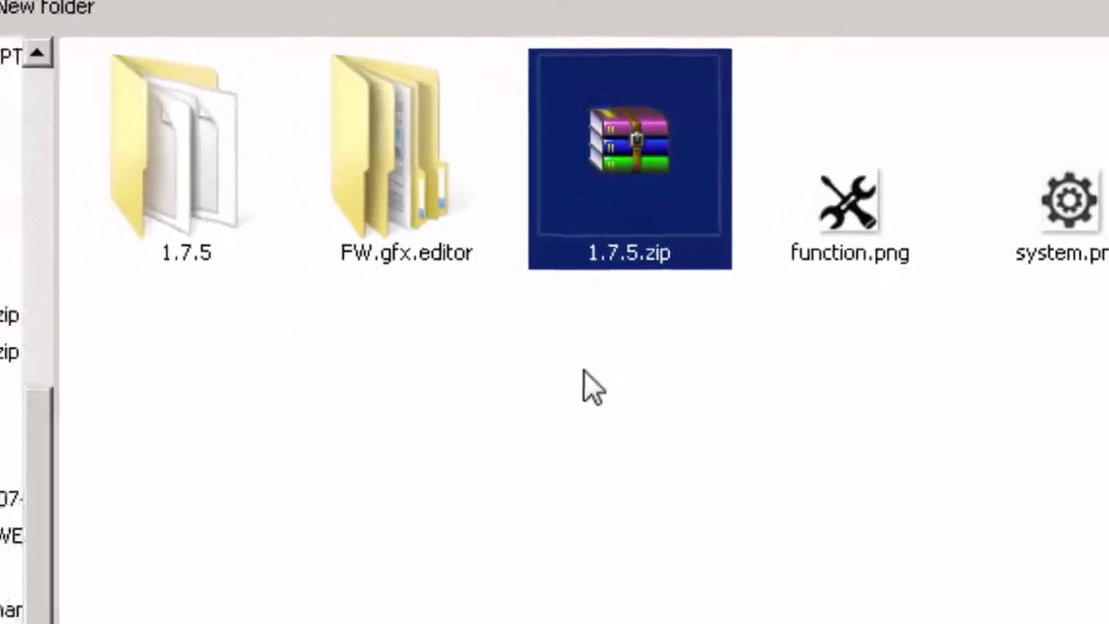
key(shift+Delete)
key(Return)
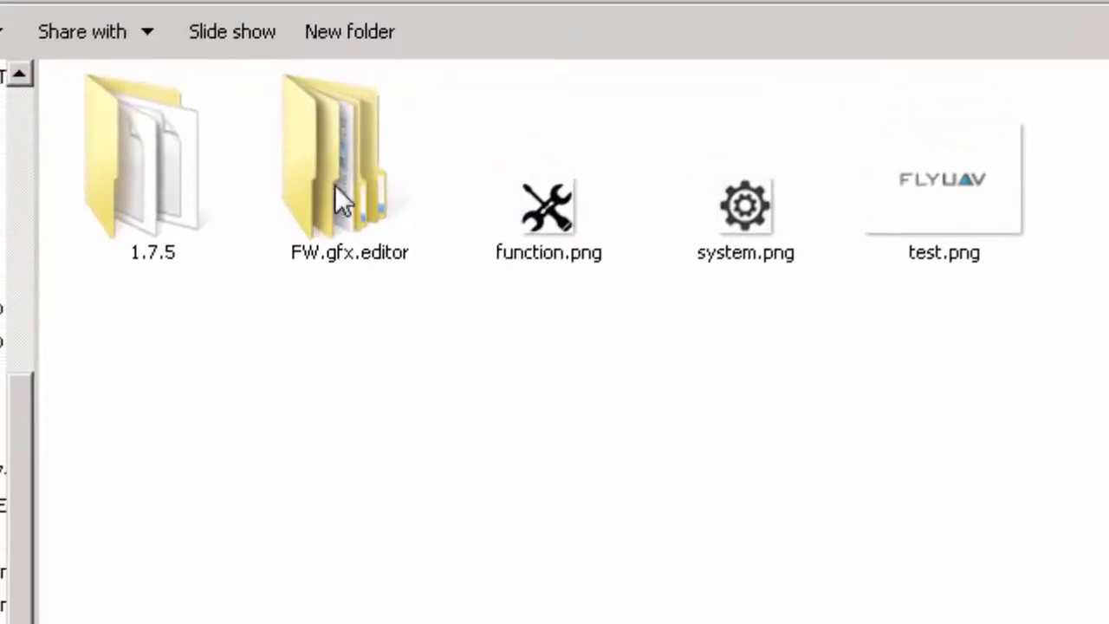
Move GfxEditor.exe and quad2v1.png from the nested FW gfx editor folder into the FlyPlus1.7.5 folder
double_click(341, 187)
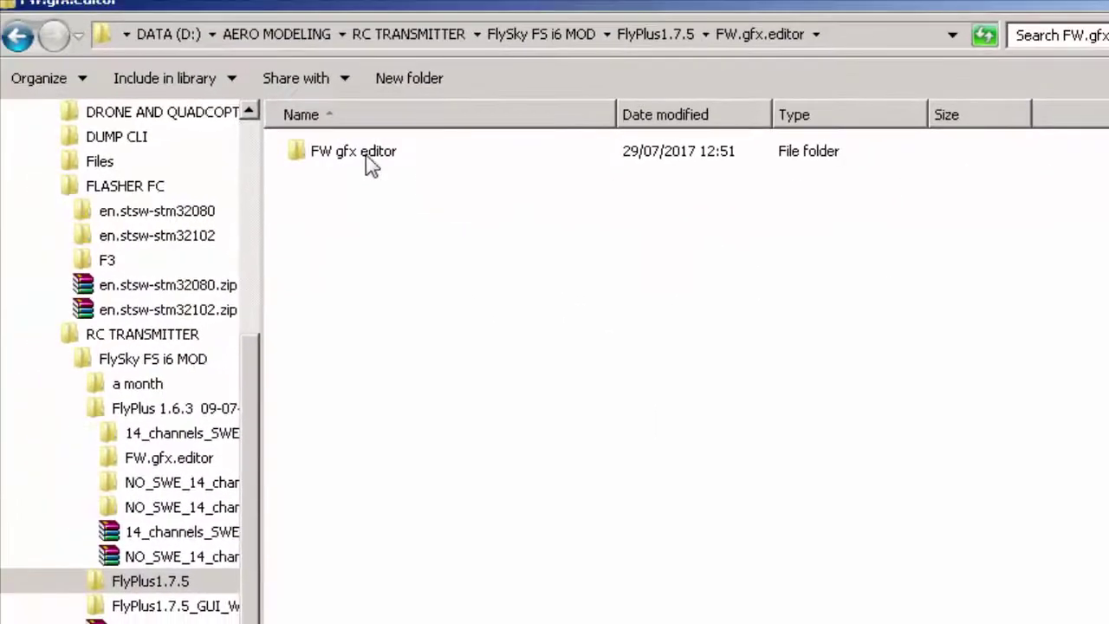
double_click(368, 161)
drag(634, 328, 337, 183)
right_click(337, 181)
click(420, 372)
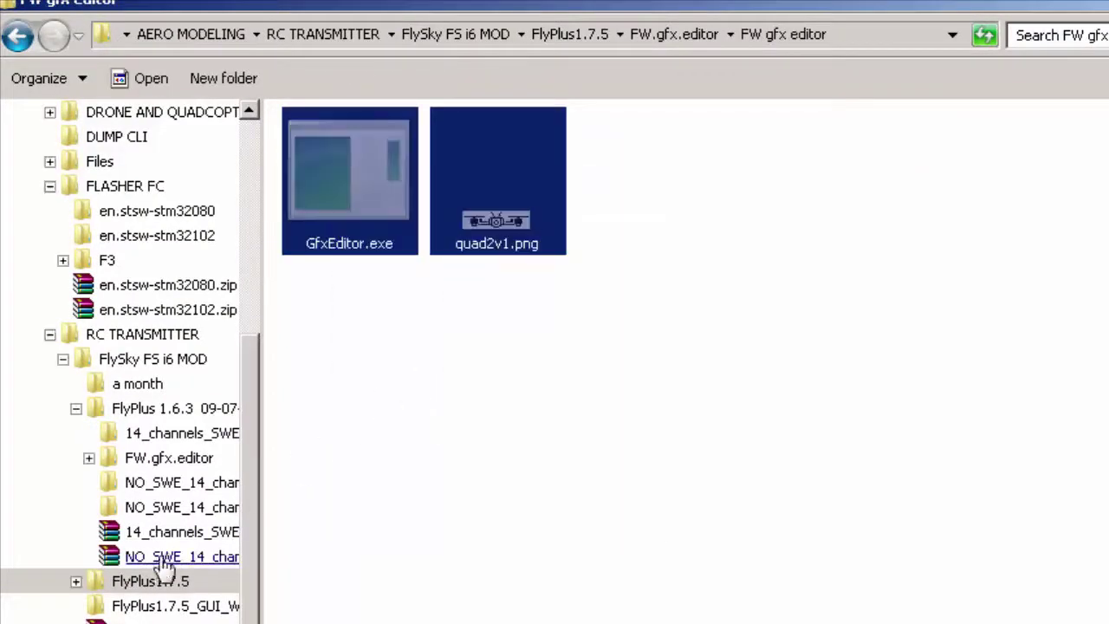
click(137, 579)
right_click(471, 339)
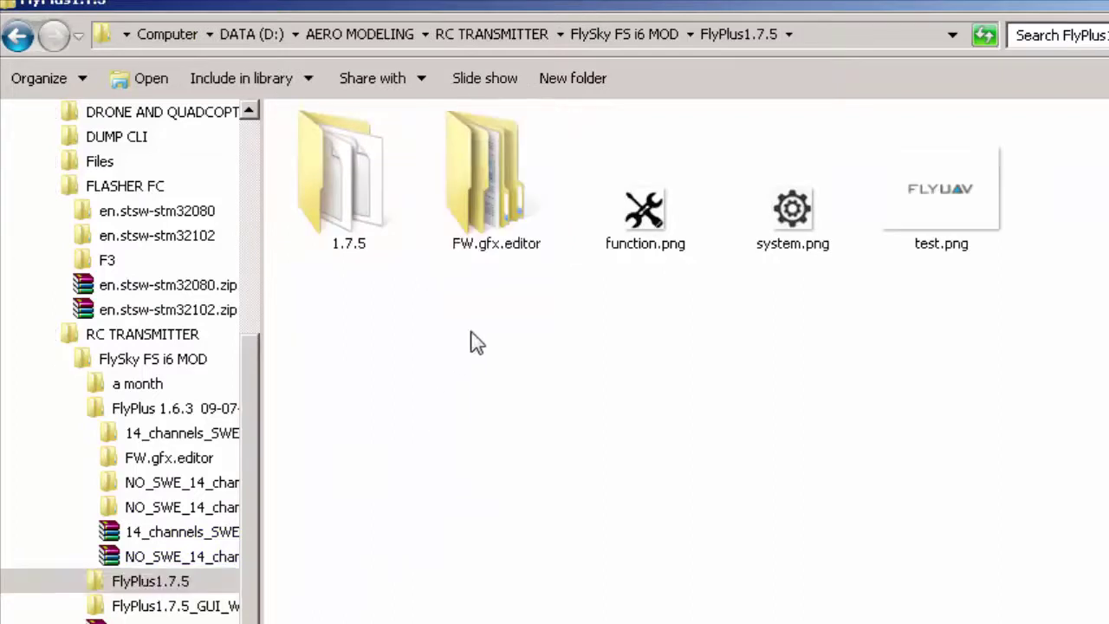
click(561, 485)
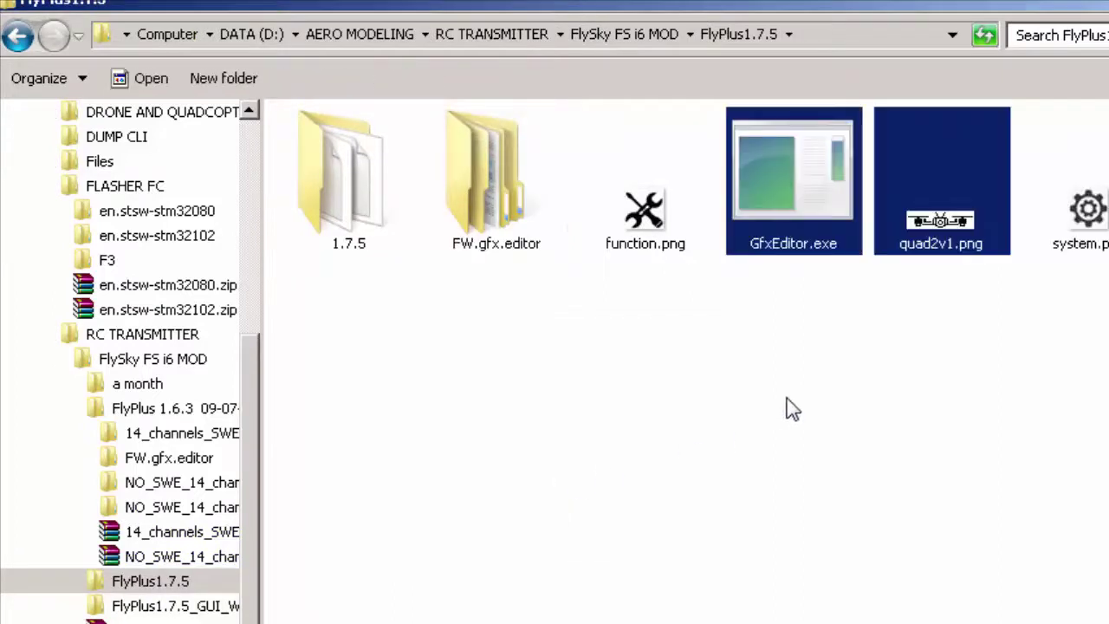
click(814, 286)
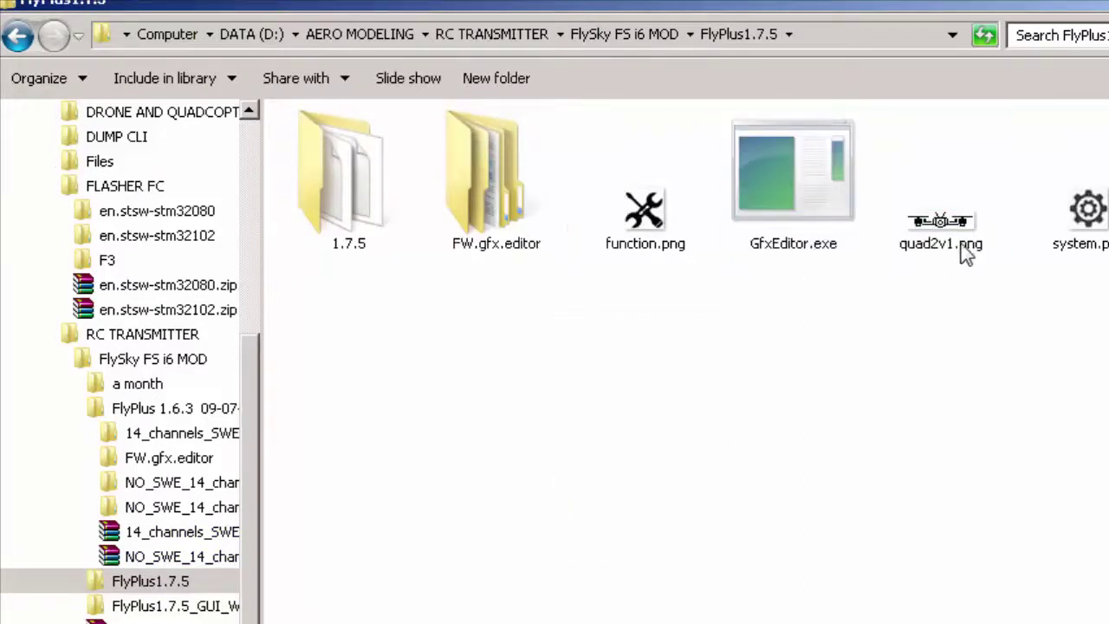
Move the two flysky-updater executables and the two fs-i6 BIN files from the 1.7.5 folder into FlyPlus1.7.5
double_click(354, 215)
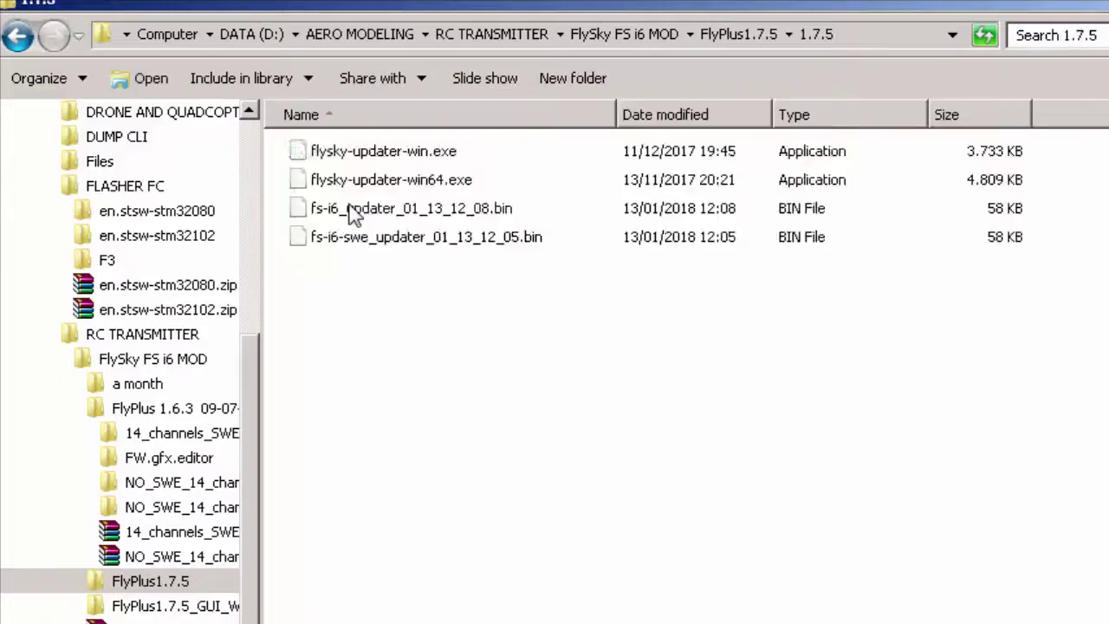
drag(485, 320, 337, 158)
right_click(335, 157)
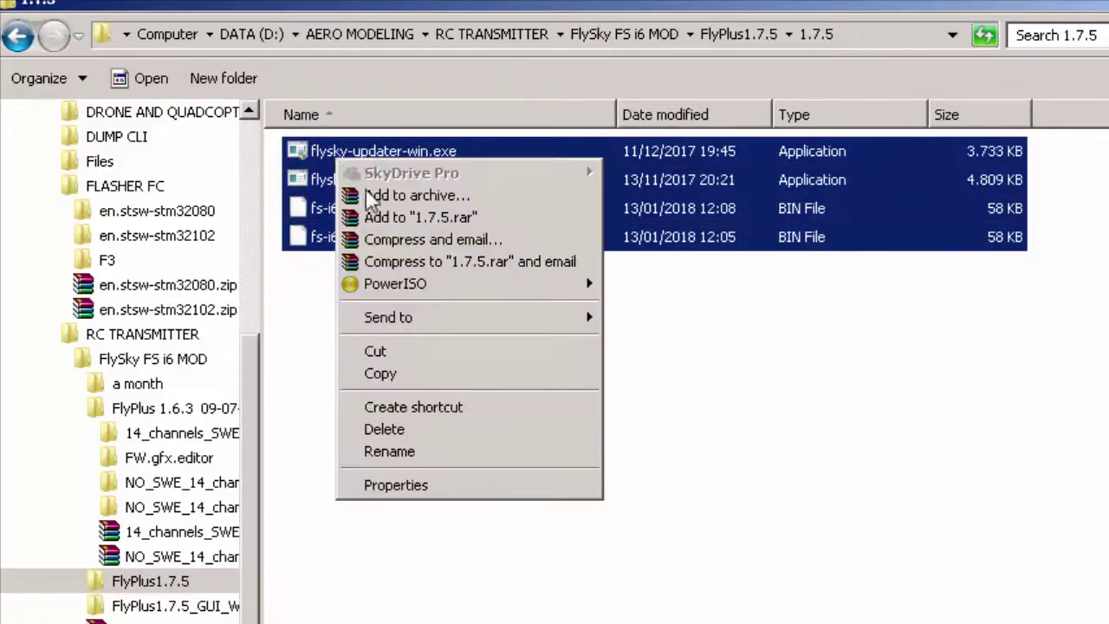
click(421, 350)
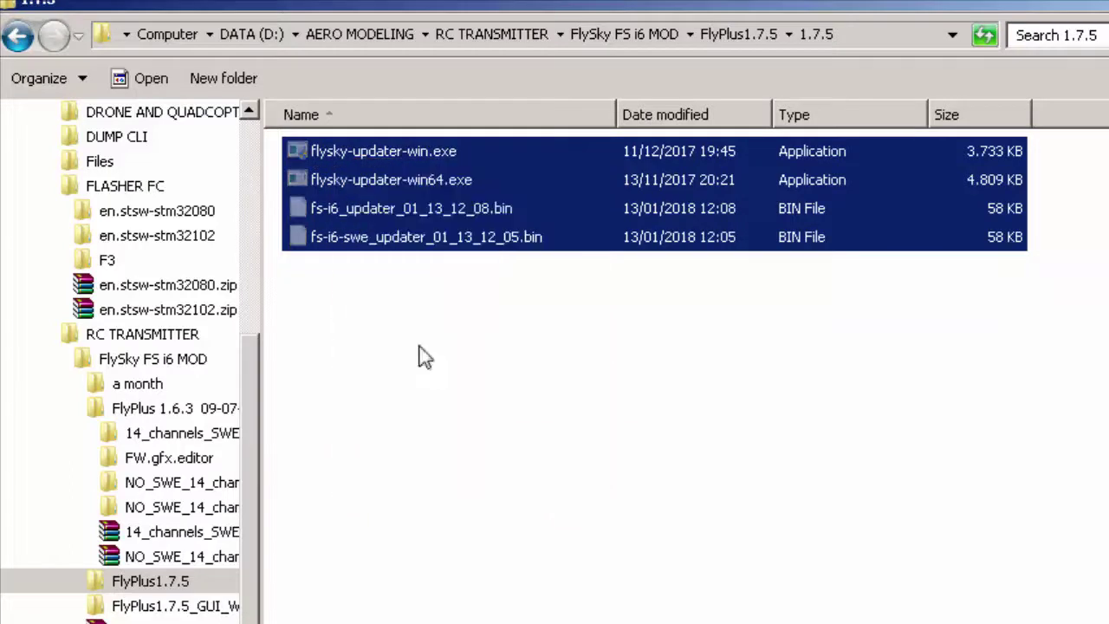
click(146, 581)
right_click(516, 337)
click(634, 490)
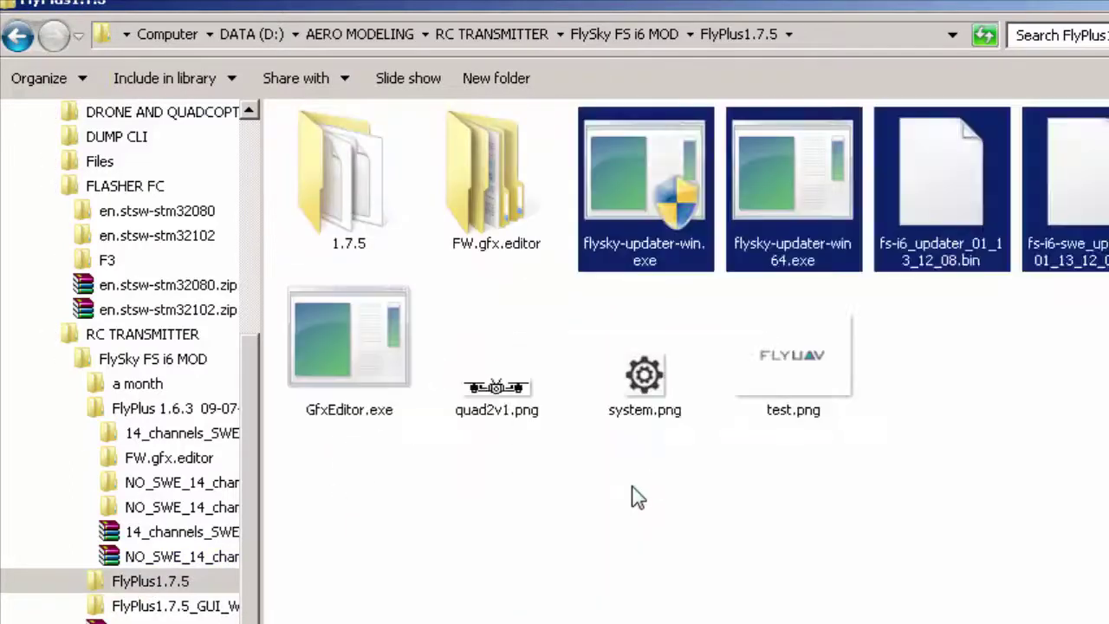
Permanently delete the 1.7.5 and FW.gfx.editor subfolders from the FlyPlus1.7.5 folder
click(572, 303)
click(467, 224)
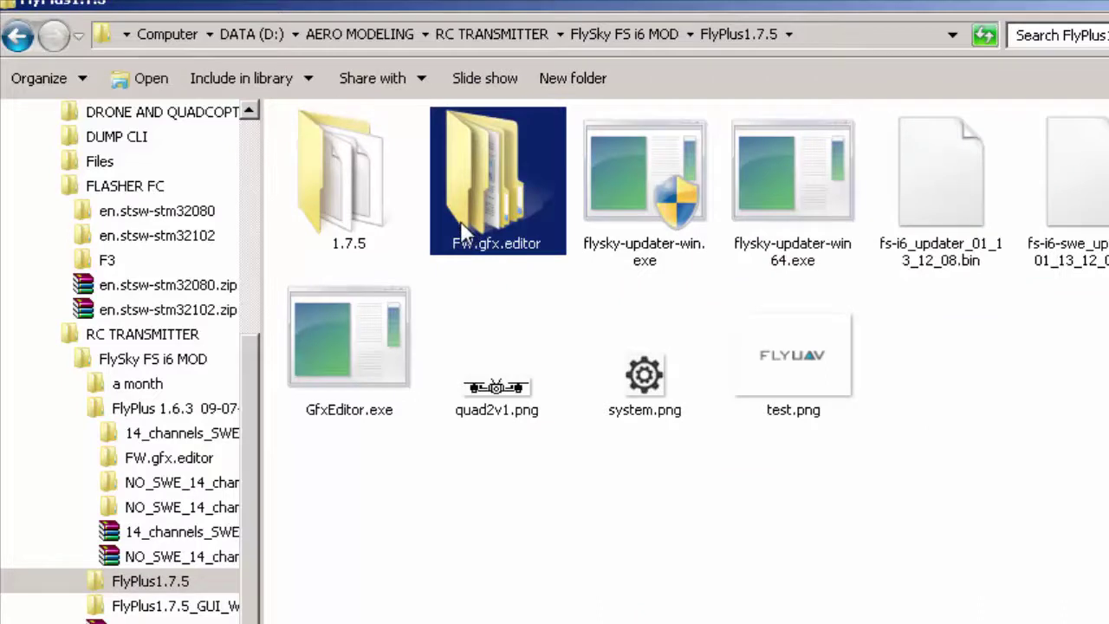
ctrl+click(381, 205)
key(shift+Delete)
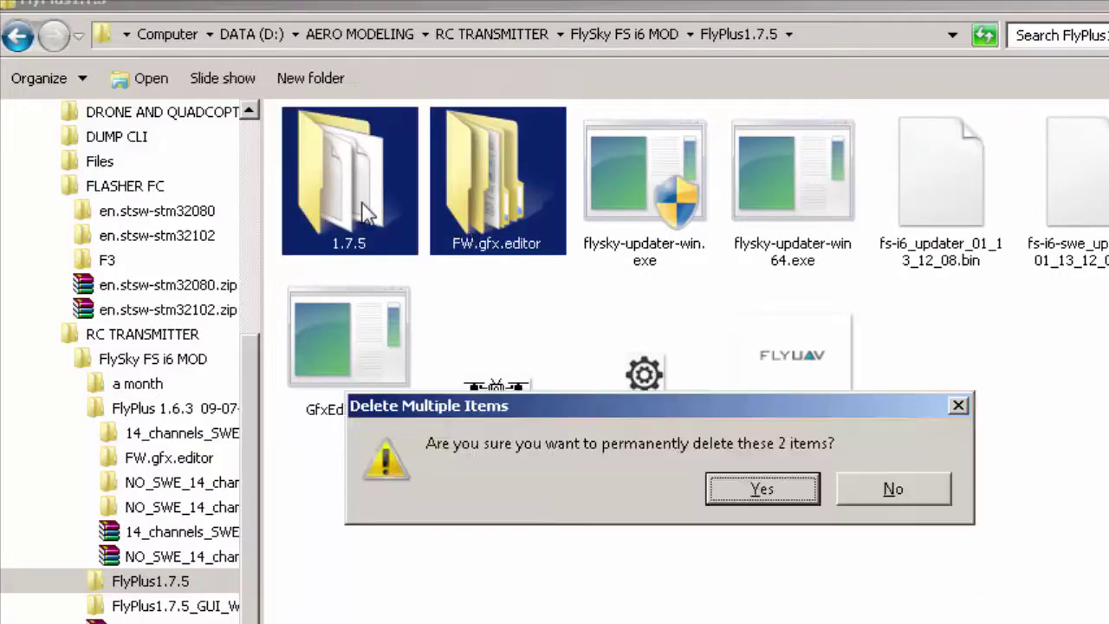
key(Return)
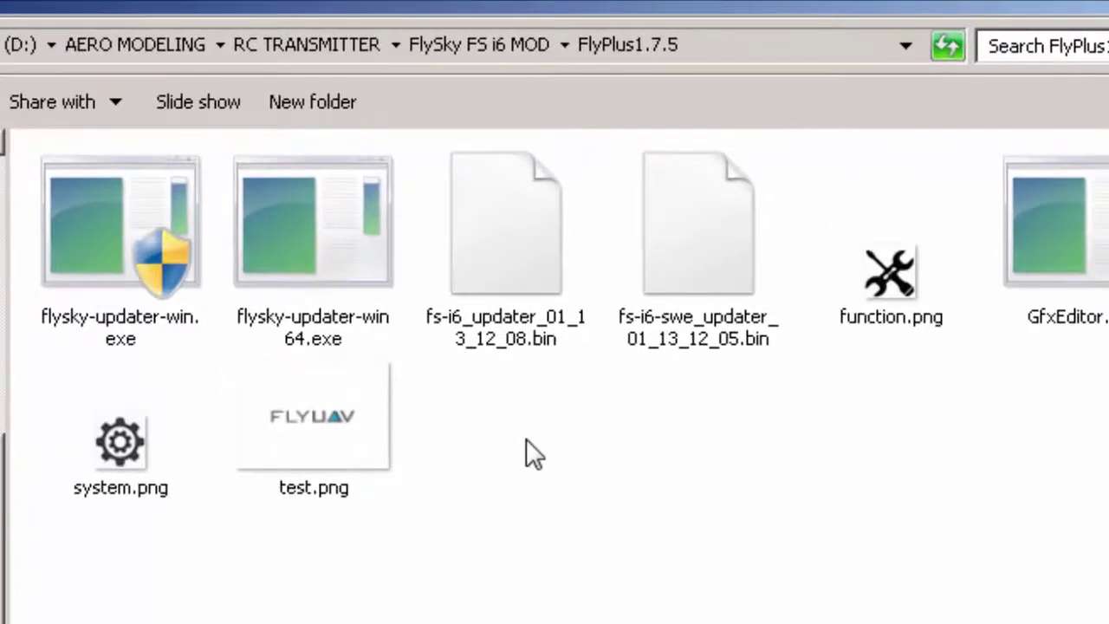
click(288, 300)
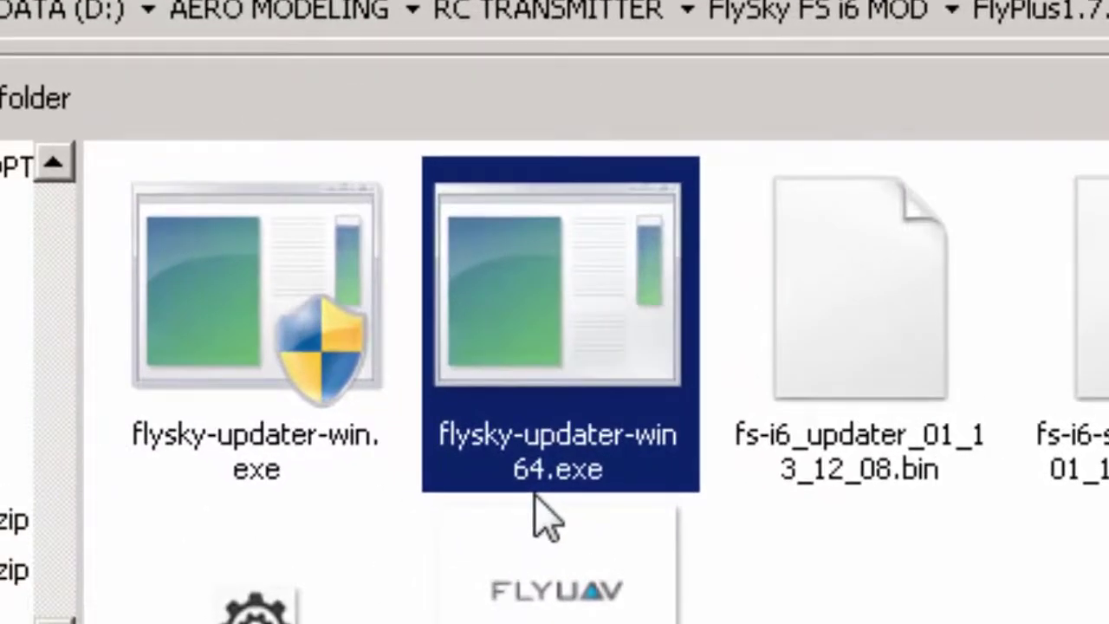
click(368, 460)
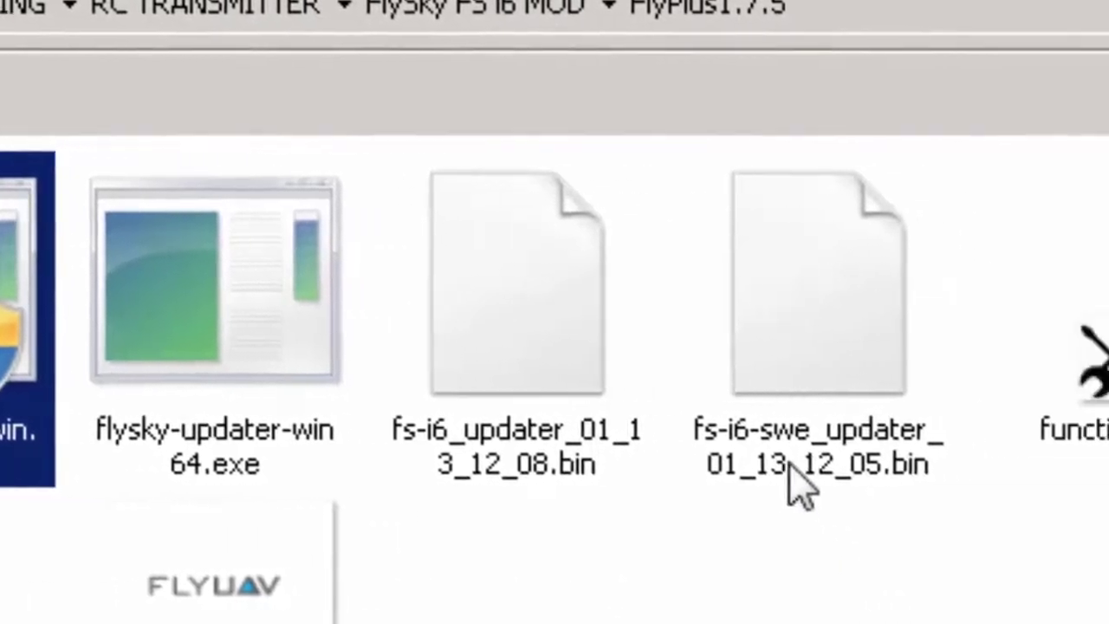
click(754, 482)
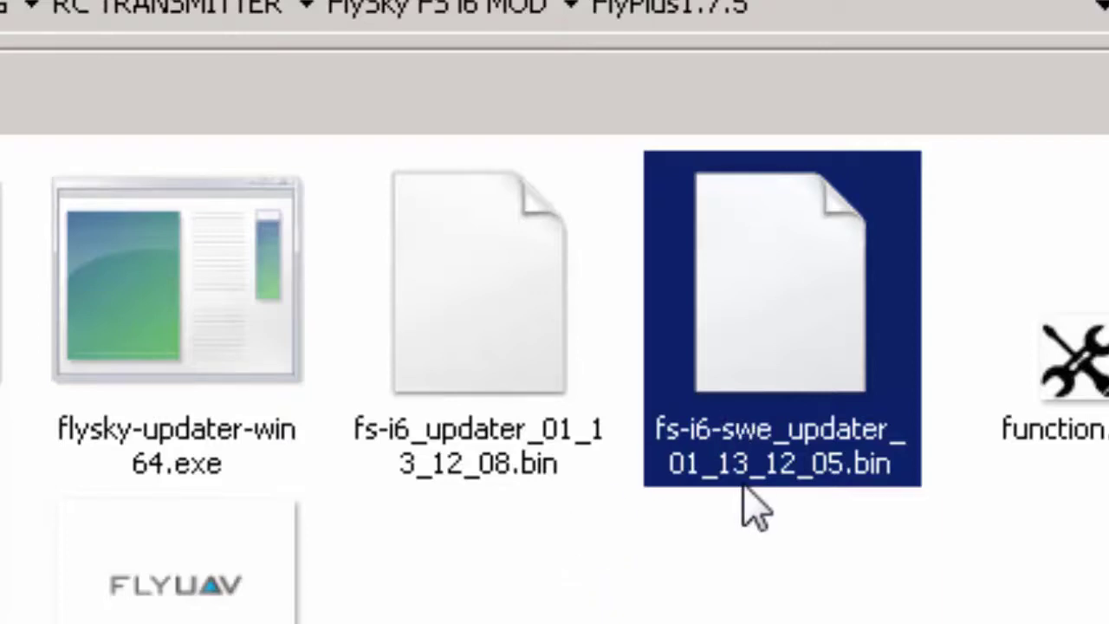
click(544, 472)
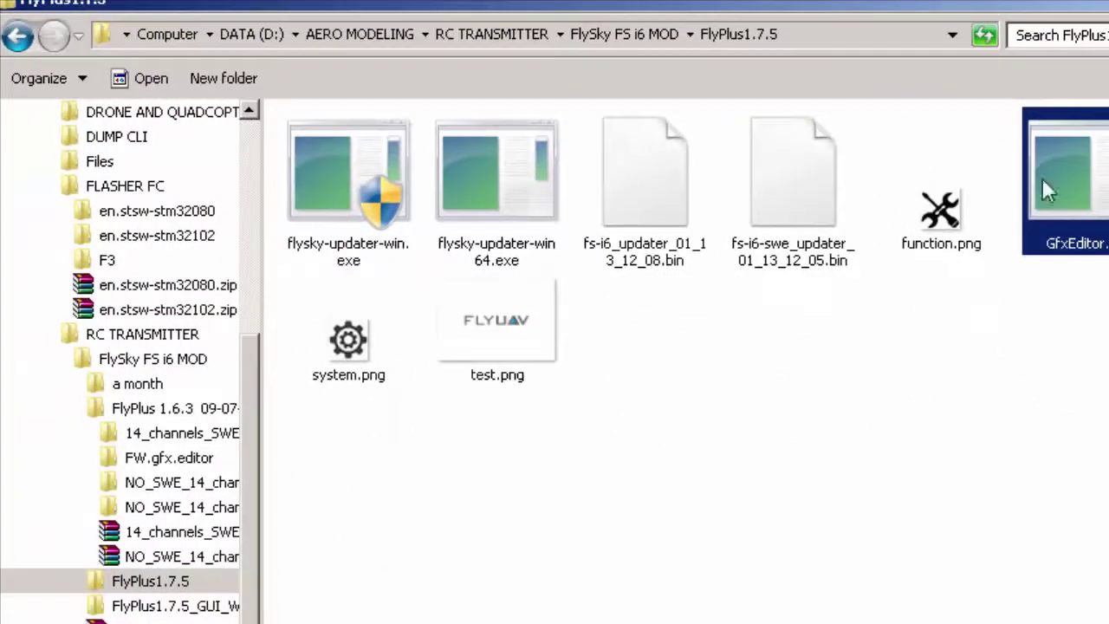
Launch GfxEditor.exe and load fs-i6-swe_updater_01_13_12_05.bin as the firmware to edit
double_click(1051, 186)
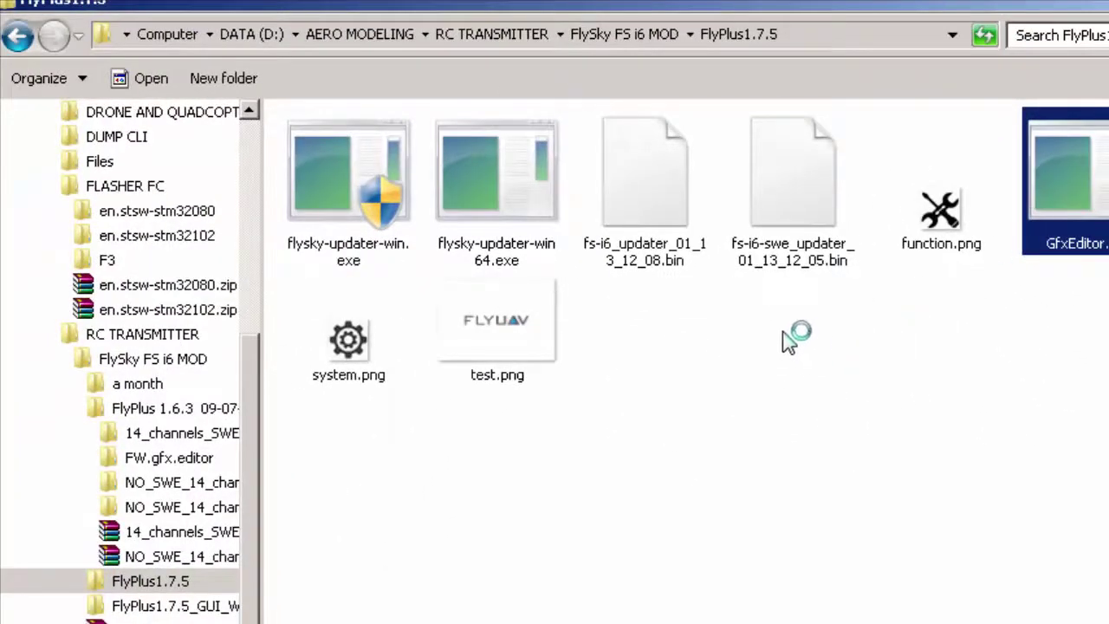
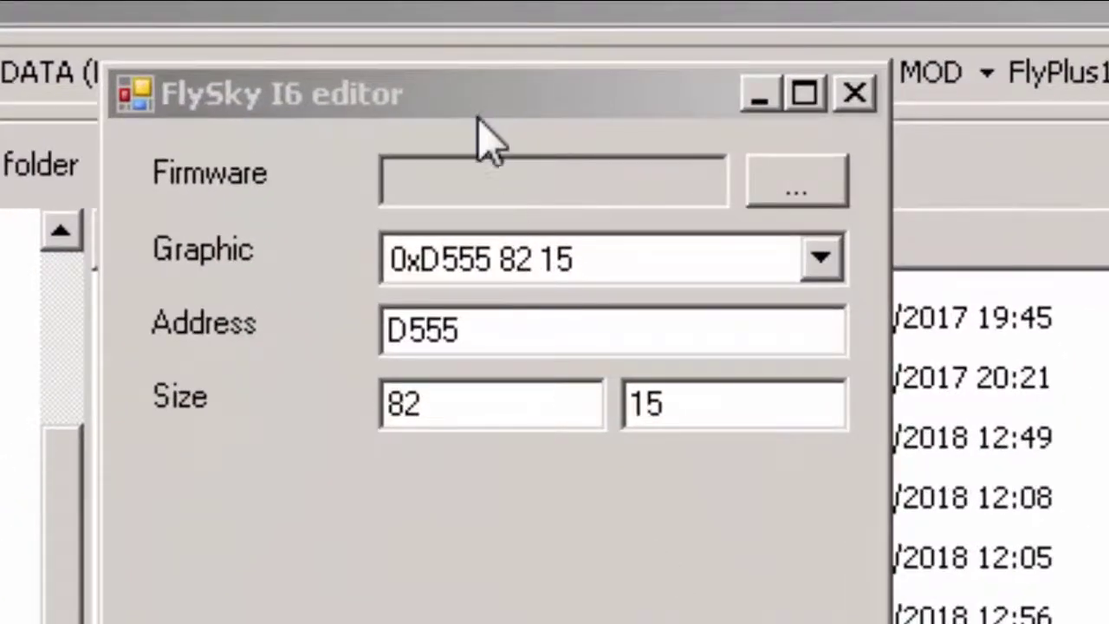
drag(481, 110, 579, 106)
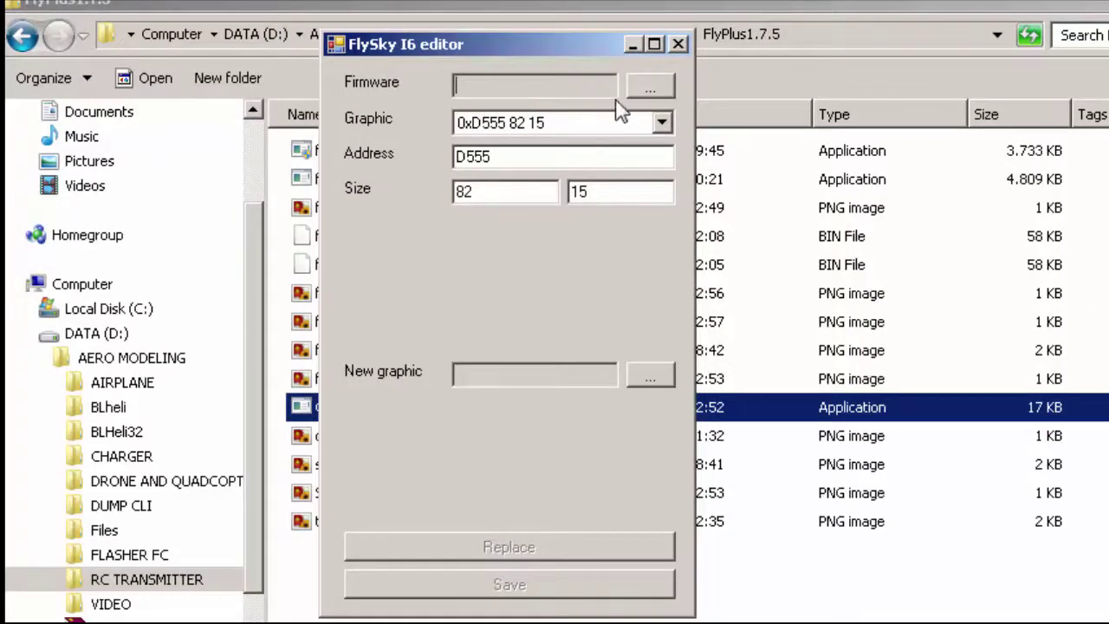
click(641, 90)
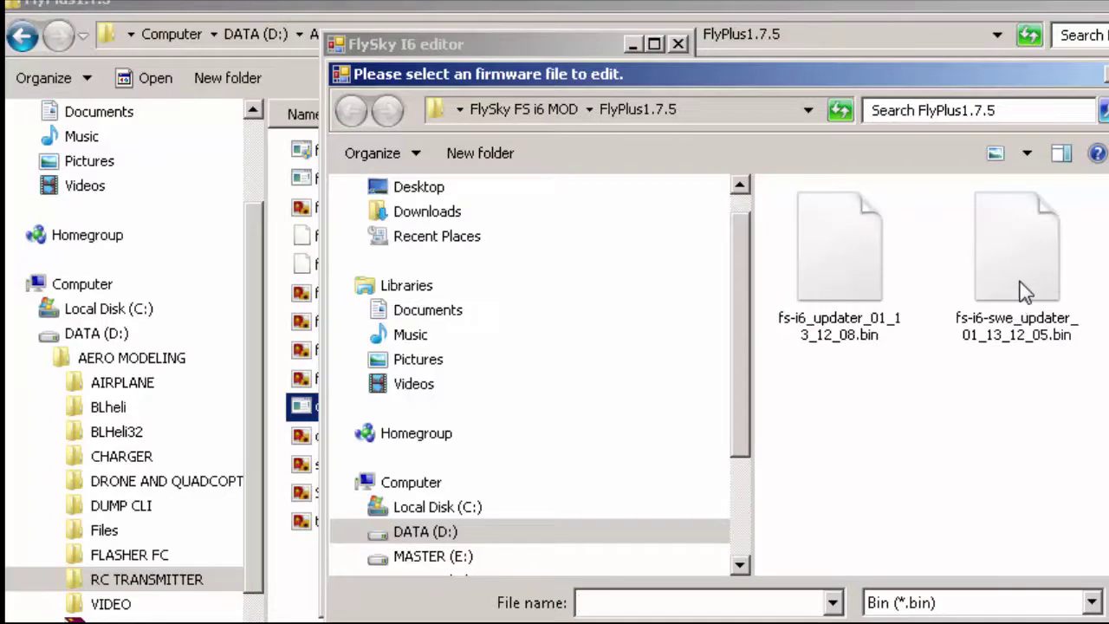
click(1023, 291)
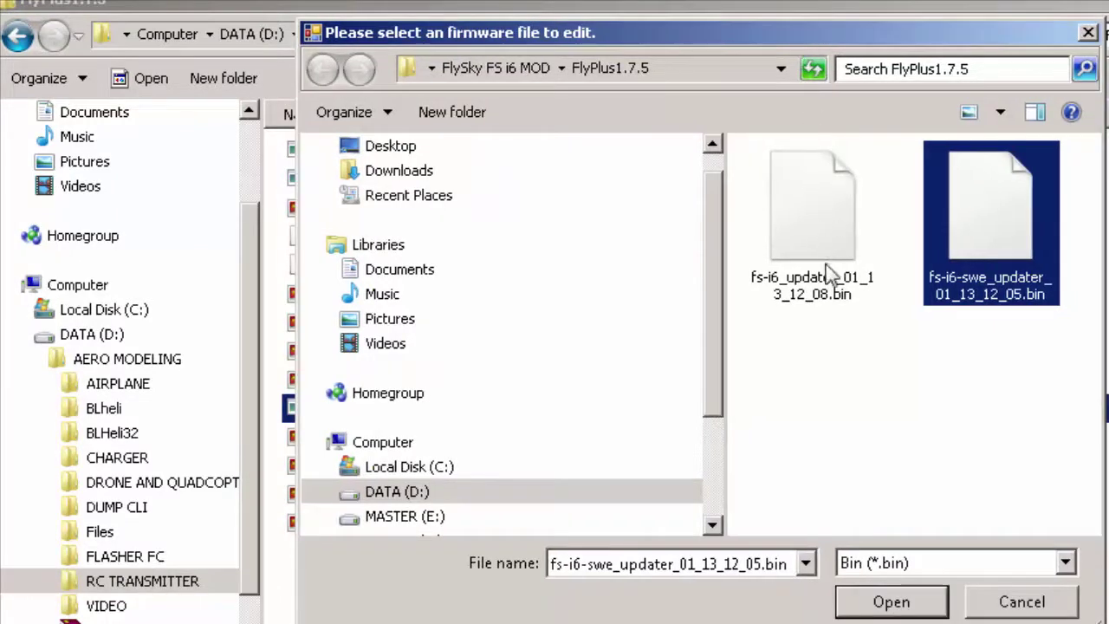
click(886, 607)
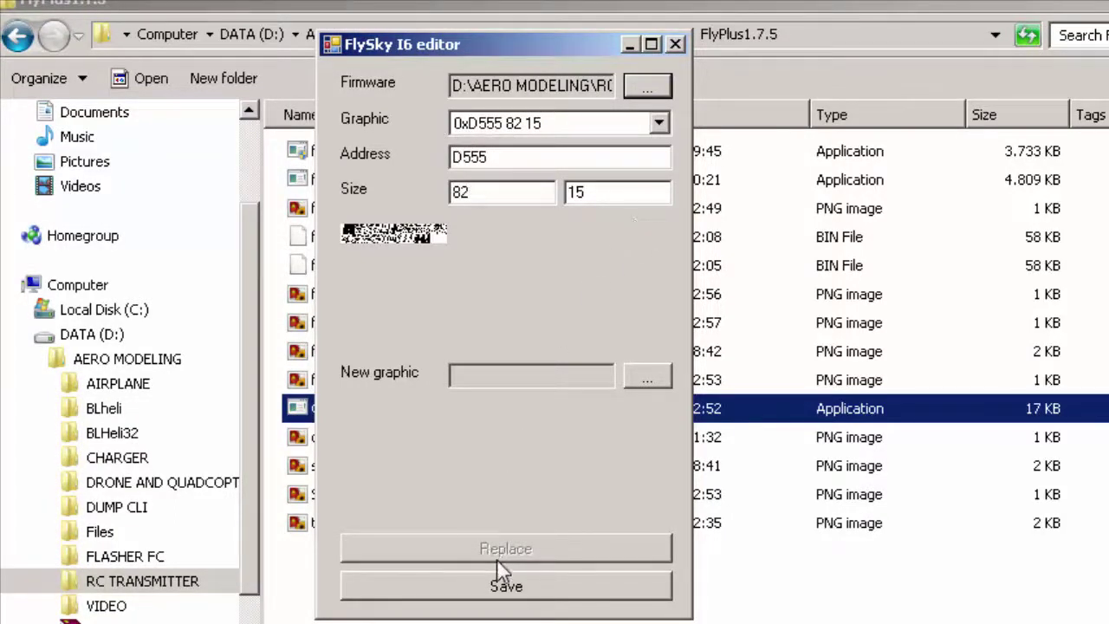
Preview the firmware graphics 0xD5F9, 0xD6C9, 0xD718 and 0xD7F4, and examine the address and size of 0xD555
click(496, 126)
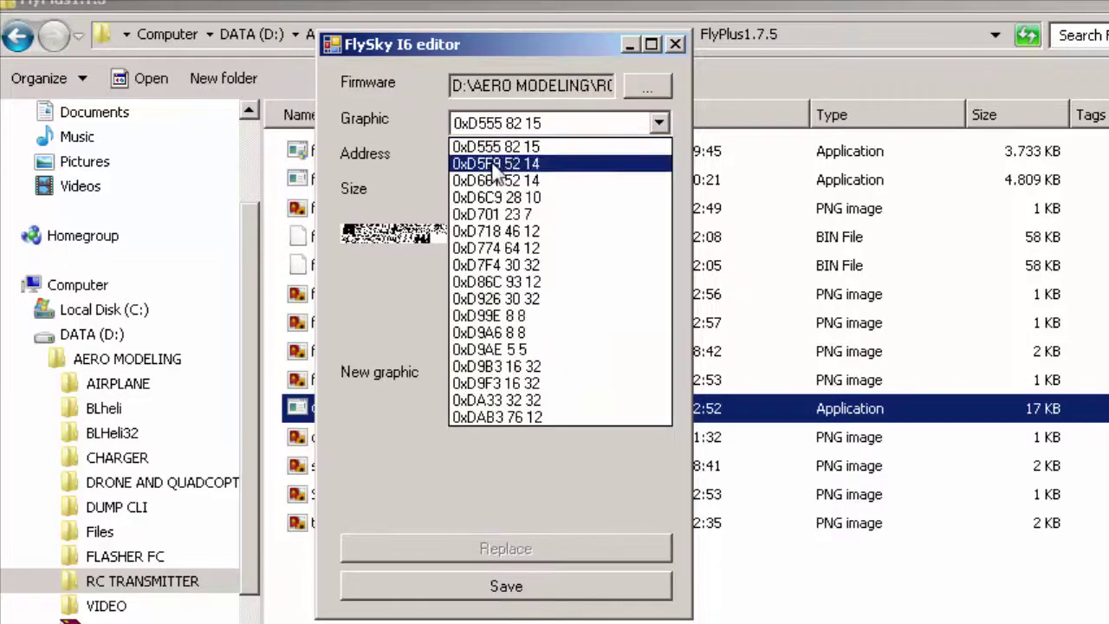
click(496, 163)
click(497, 130)
click(497, 198)
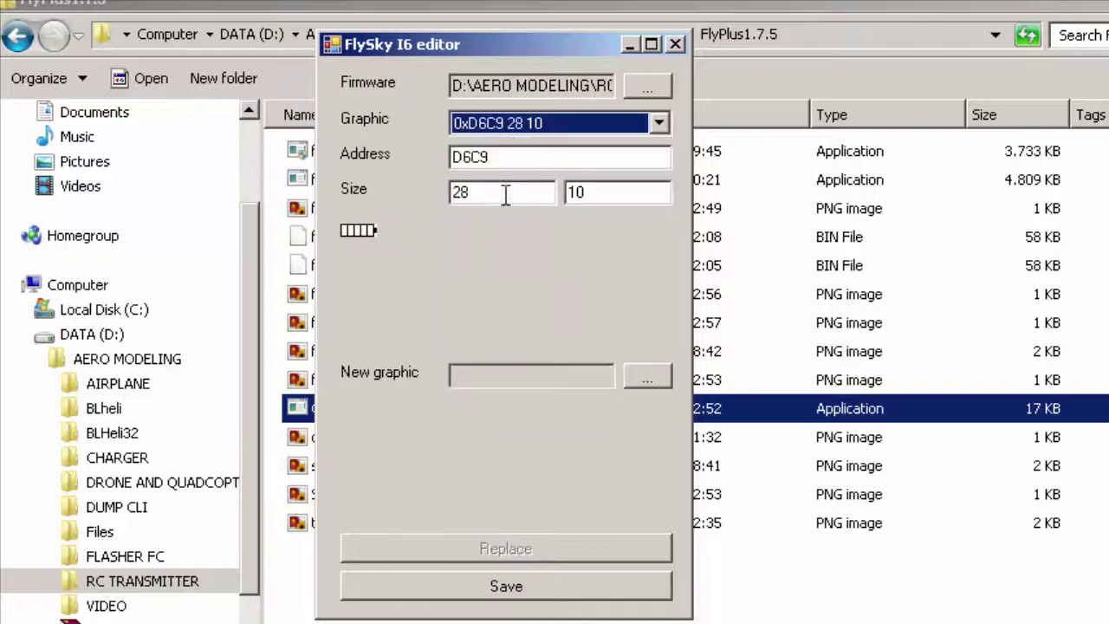
click(511, 128)
click(518, 230)
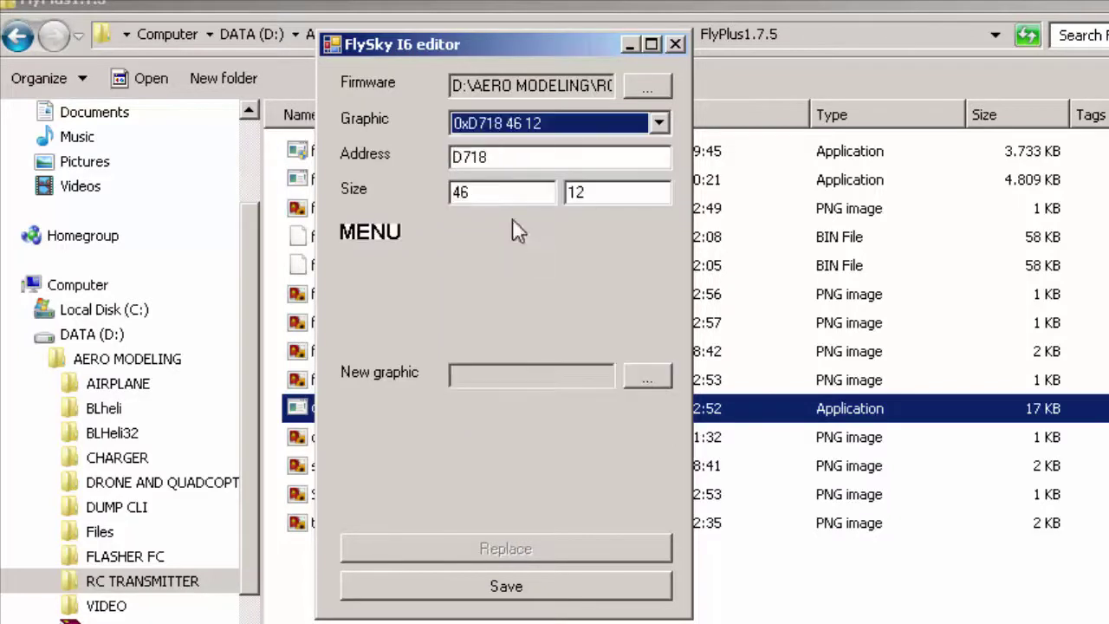
click(520, 130)
click(528, 265)
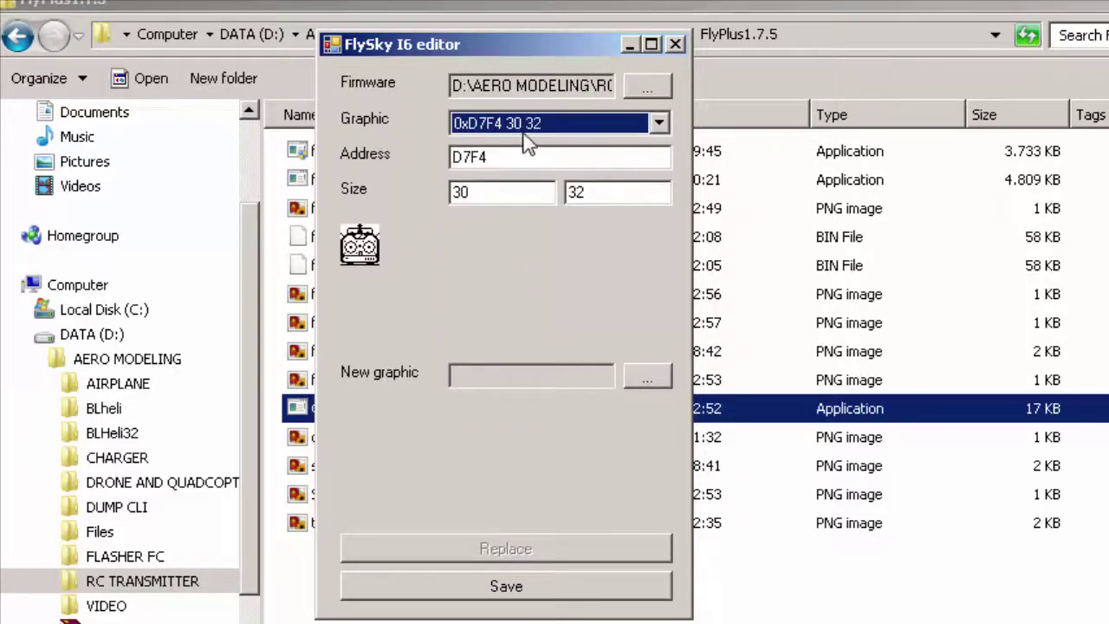
click(528, 132)
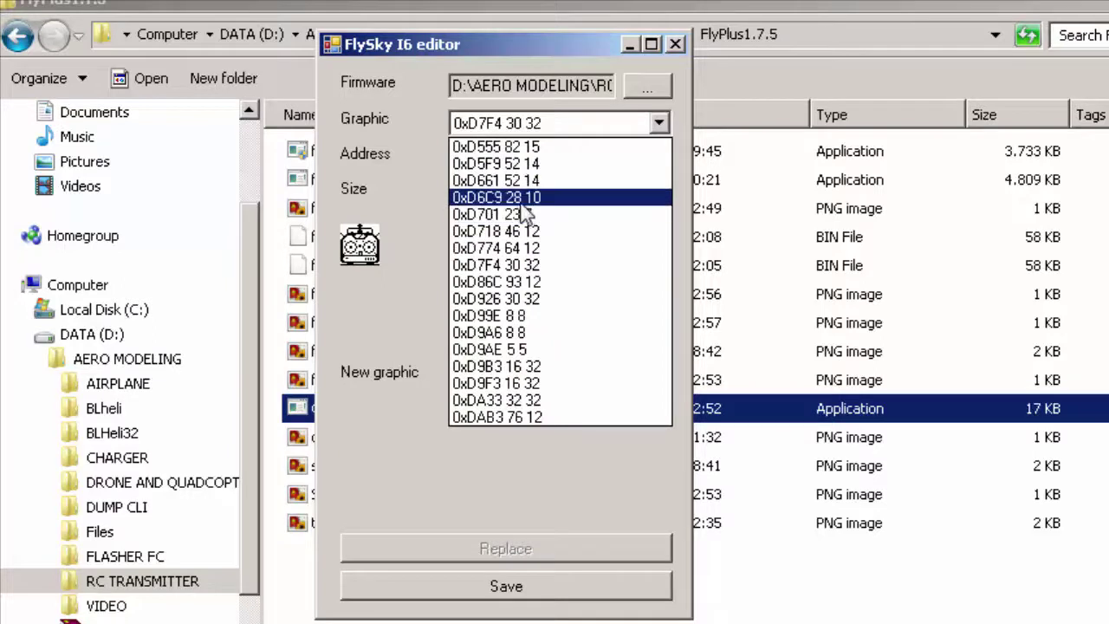
click(520, 149)
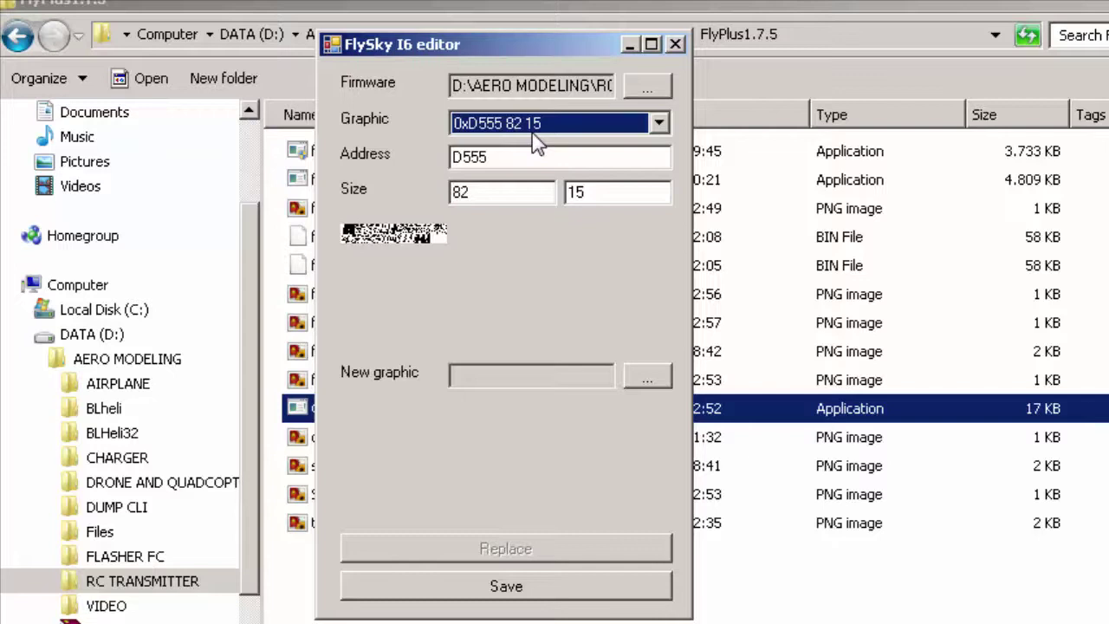
click(473, 193)
click(597, 193)
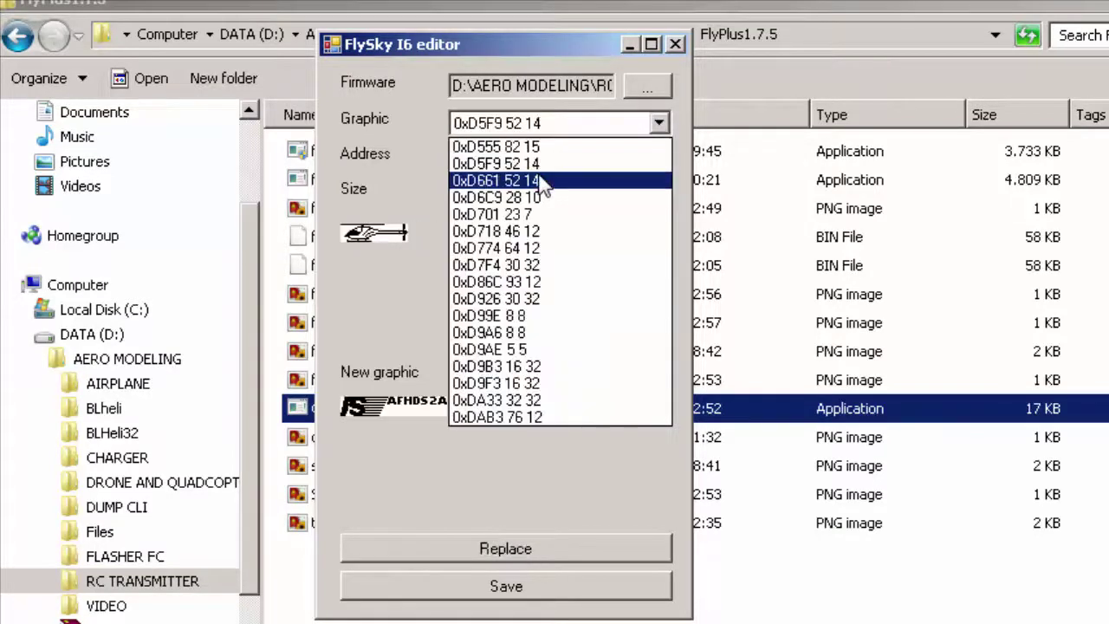
Replace the airplane graphic 0xD661 52 14 with the image fs-i6-swe_updater_01_13_12_05-edit.png
click(539, 178)
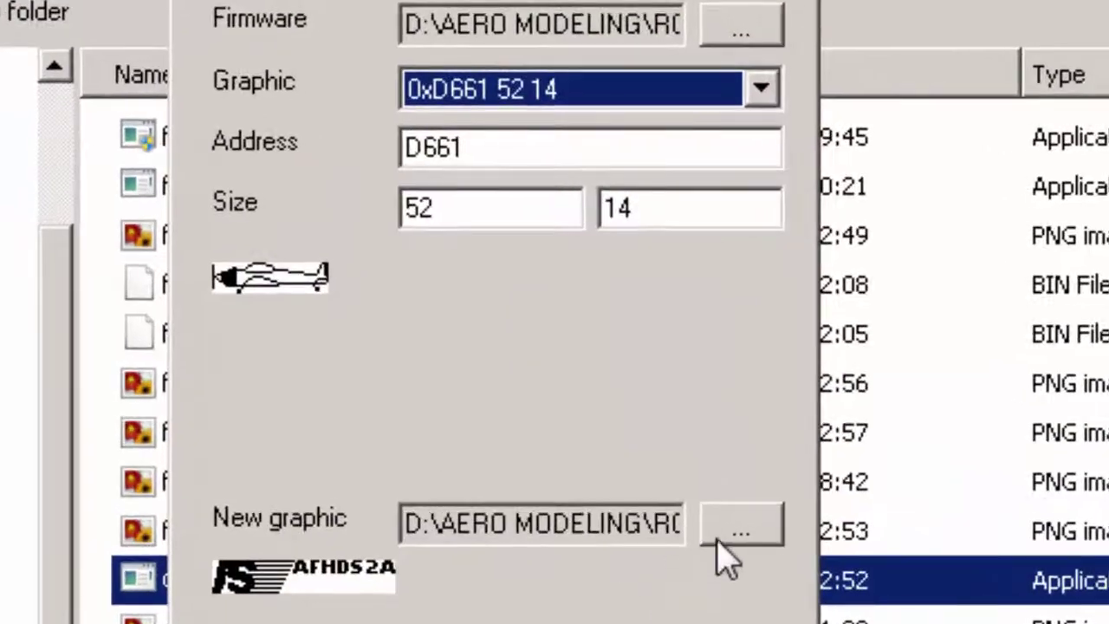
click(638, 380)
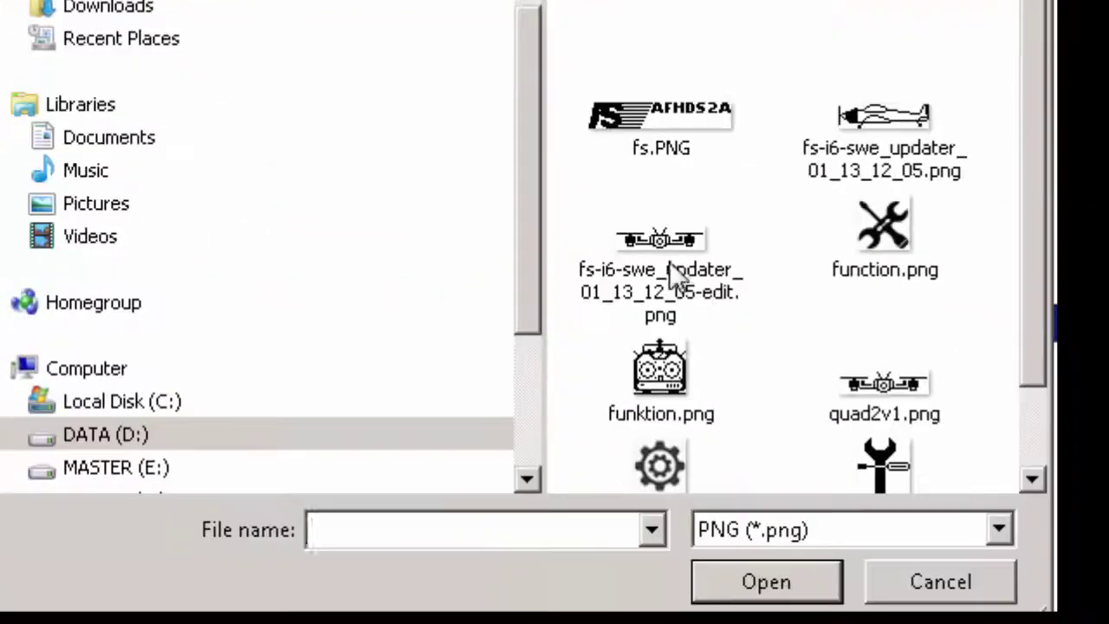
click(673, 244)
click(747, 583)
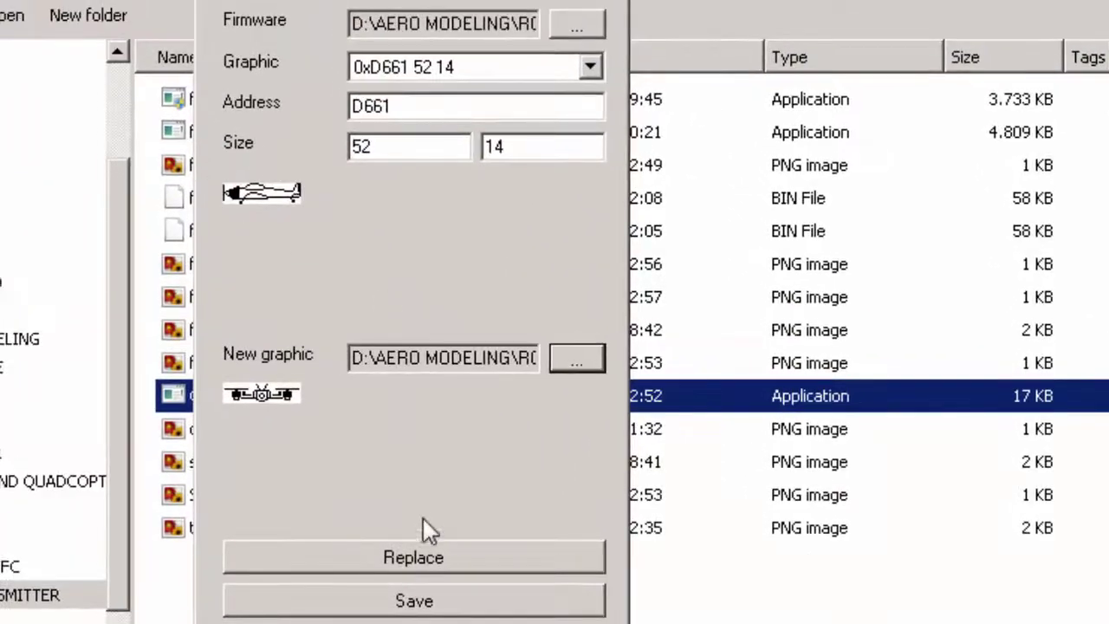
click(414, 557)
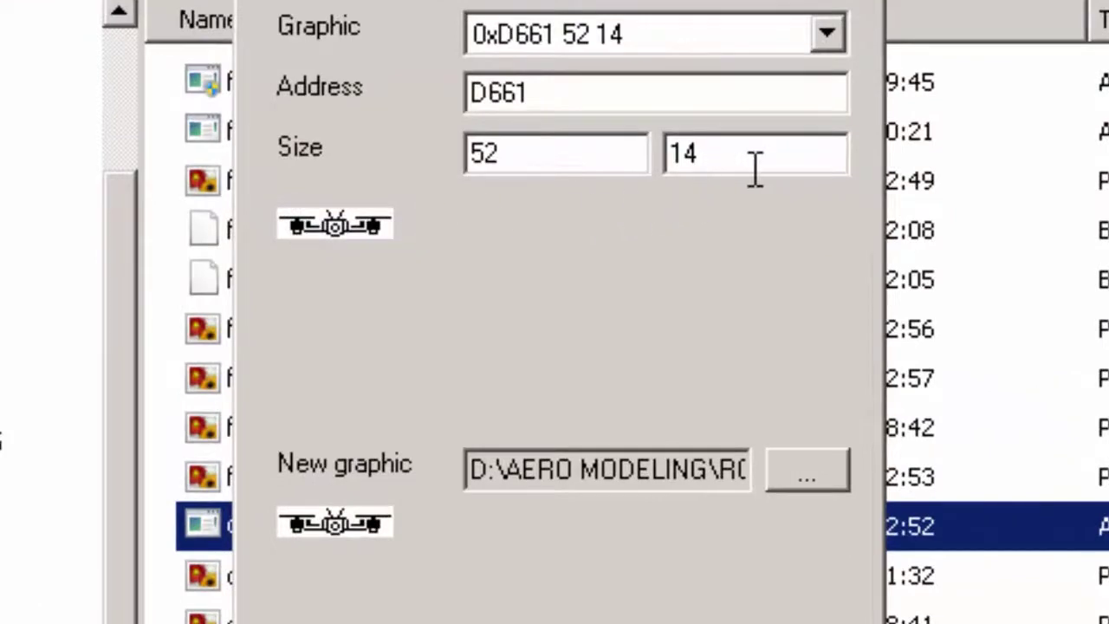
Preview the firmware graphics 0xD6C9, 0xD701, 0xD718 and 0xD774 one after another
click(767, 44)
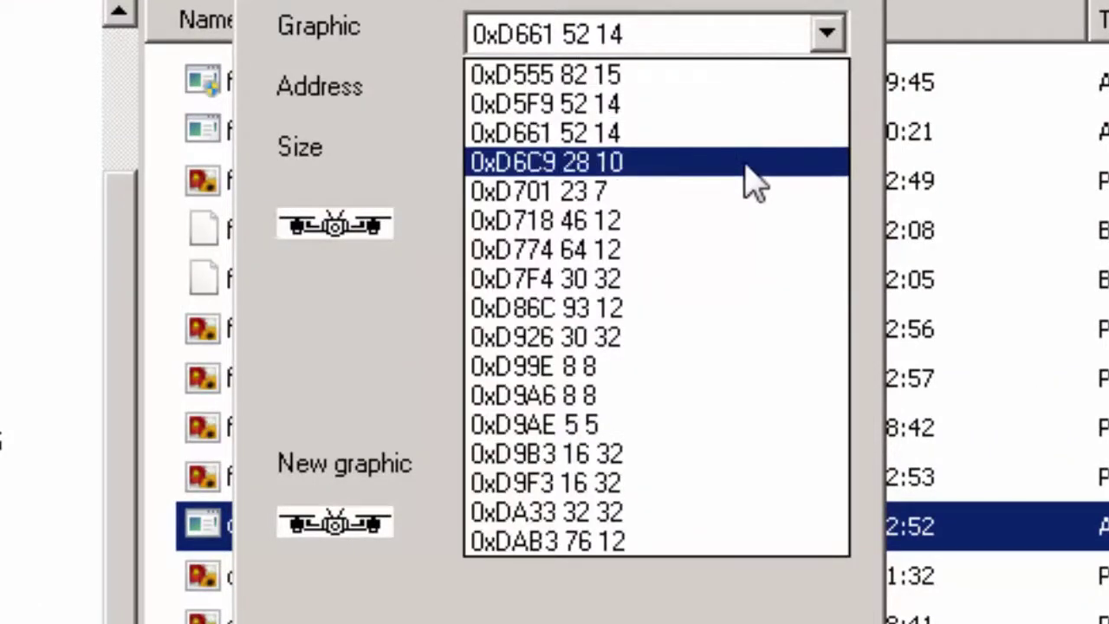
click(743, 173)
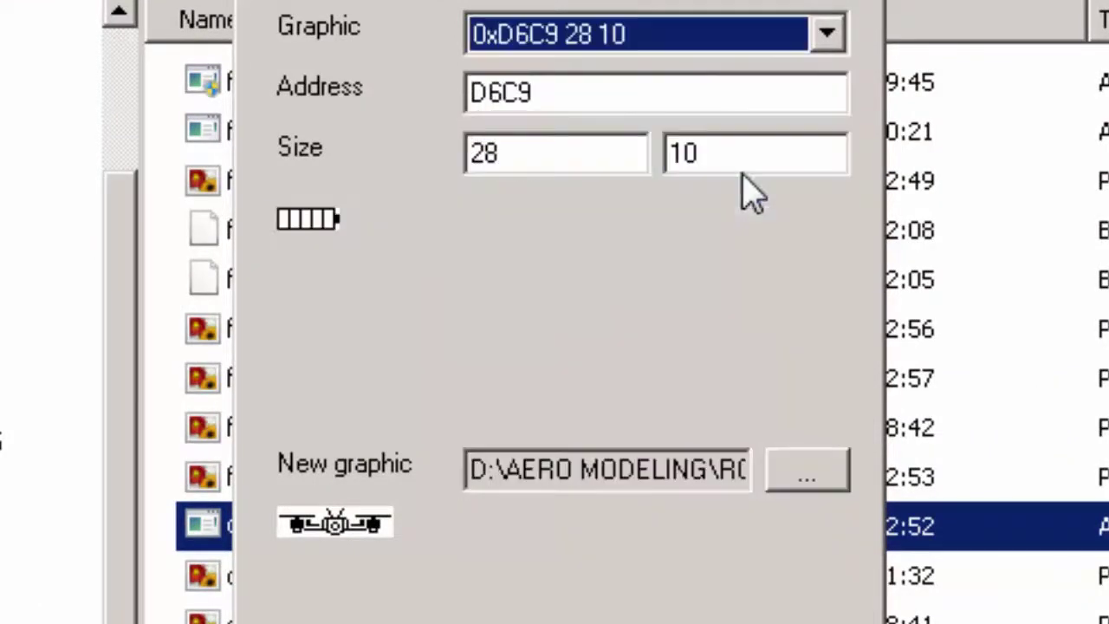
click(709, 43)
click(700, 192)
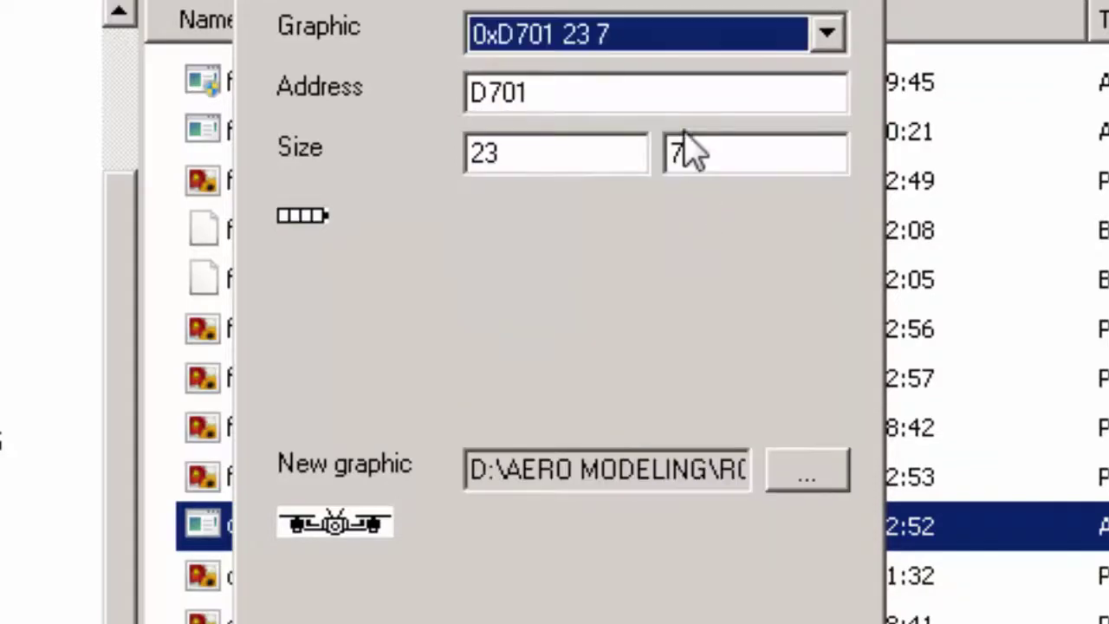
click(683, 43)
click(656, 221)
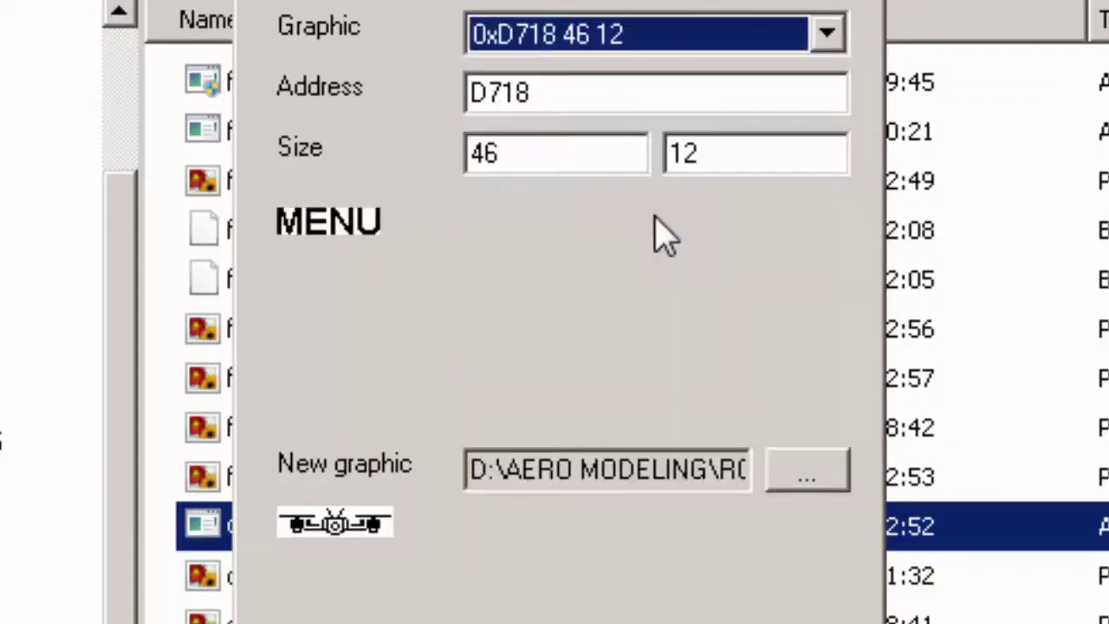
click(662, 52)
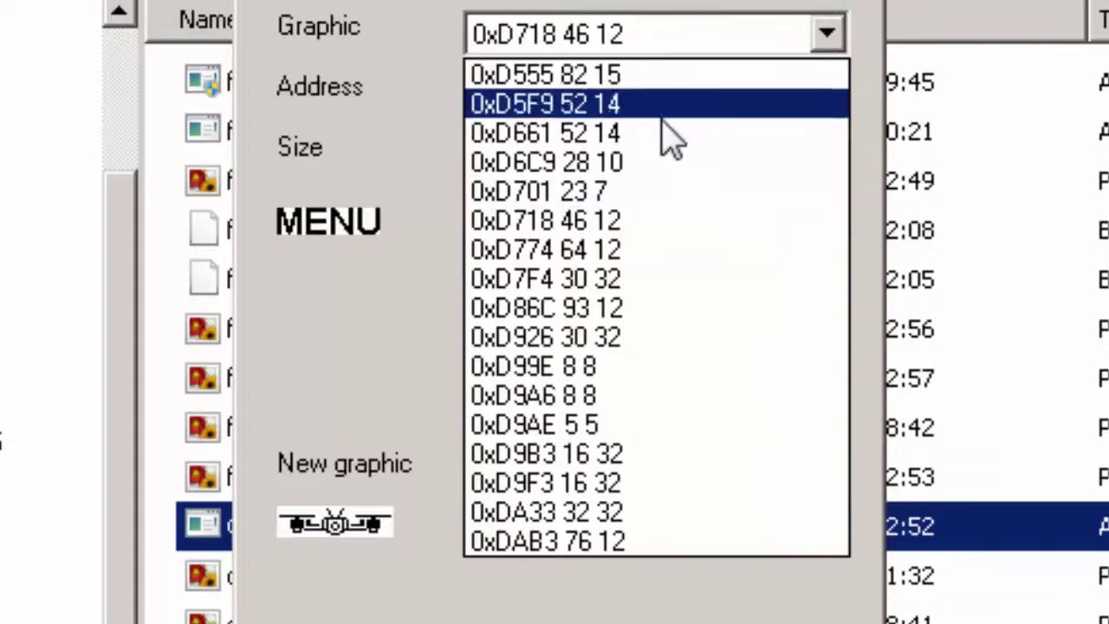
click(667, 251)
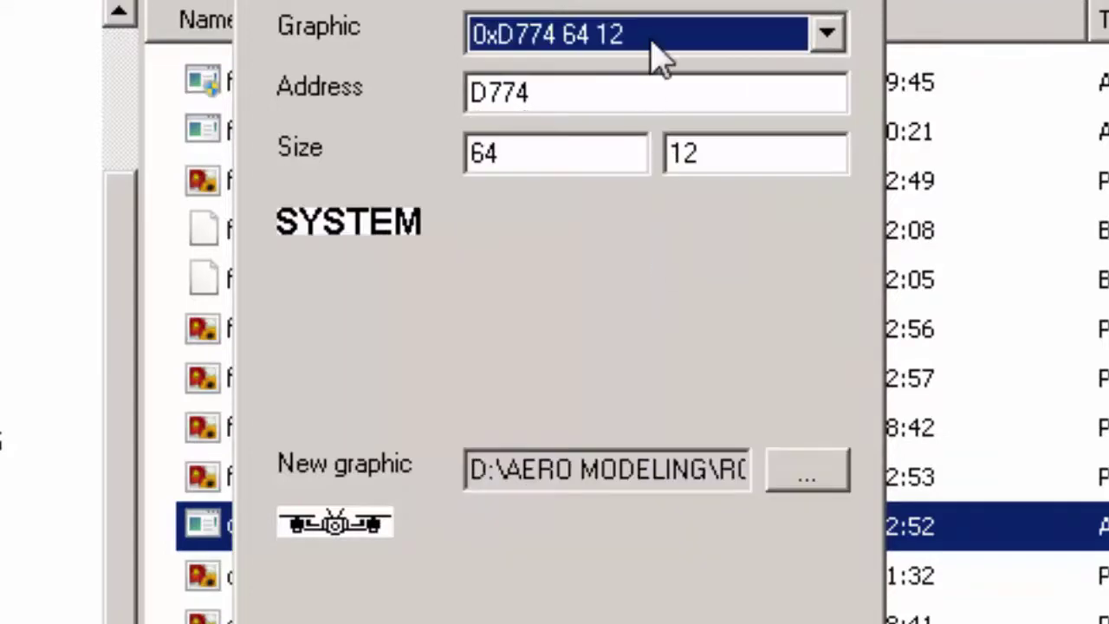
Replace the transmitter icon graphic 0xD7F4 30 32 with the image function.png
click(664, 52)
click(639, 280)
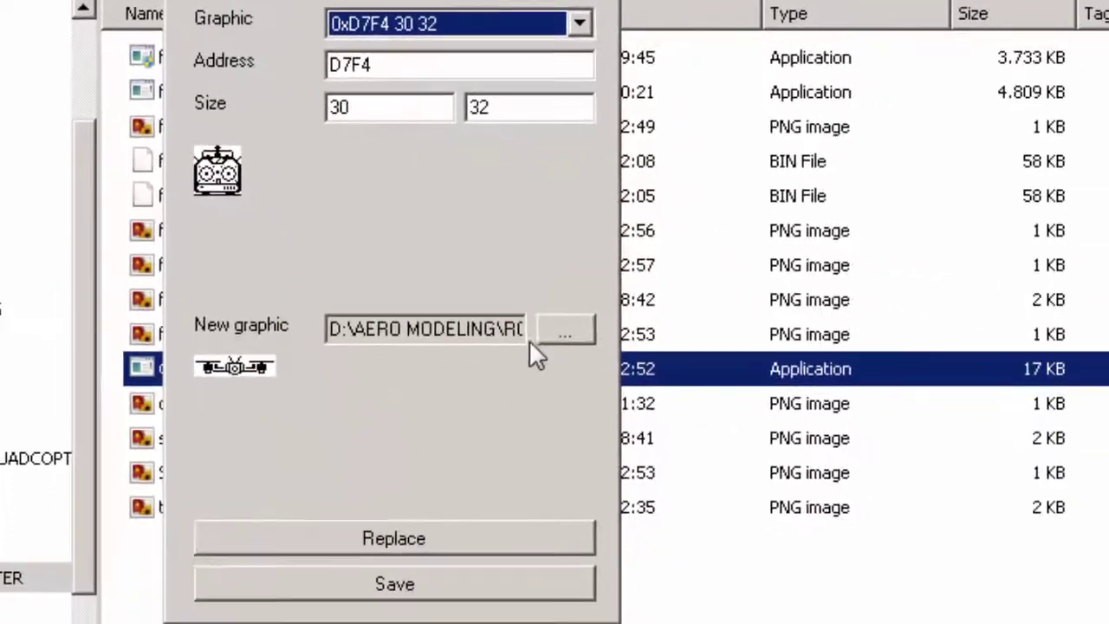
click(799, 482)
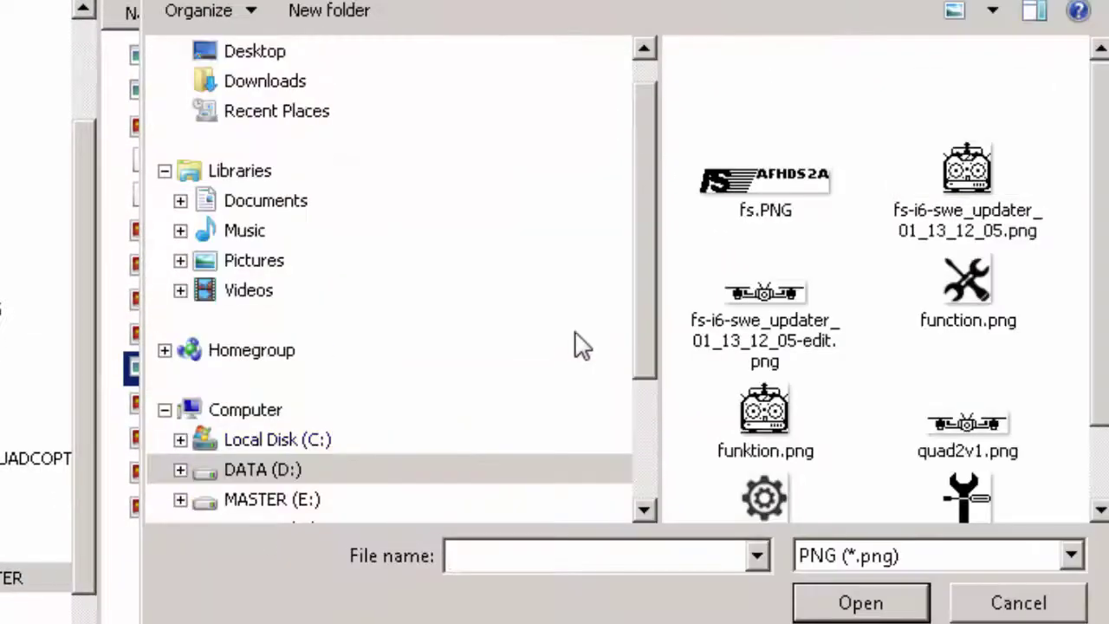
drag(1099, 290, 1079, 303)
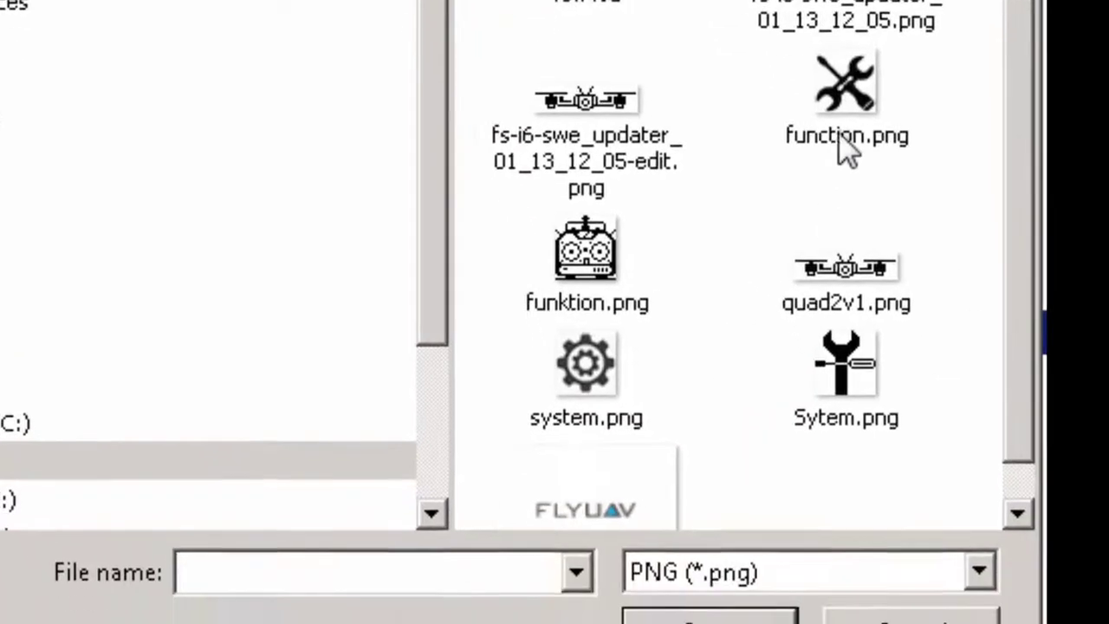
click(860, 204)
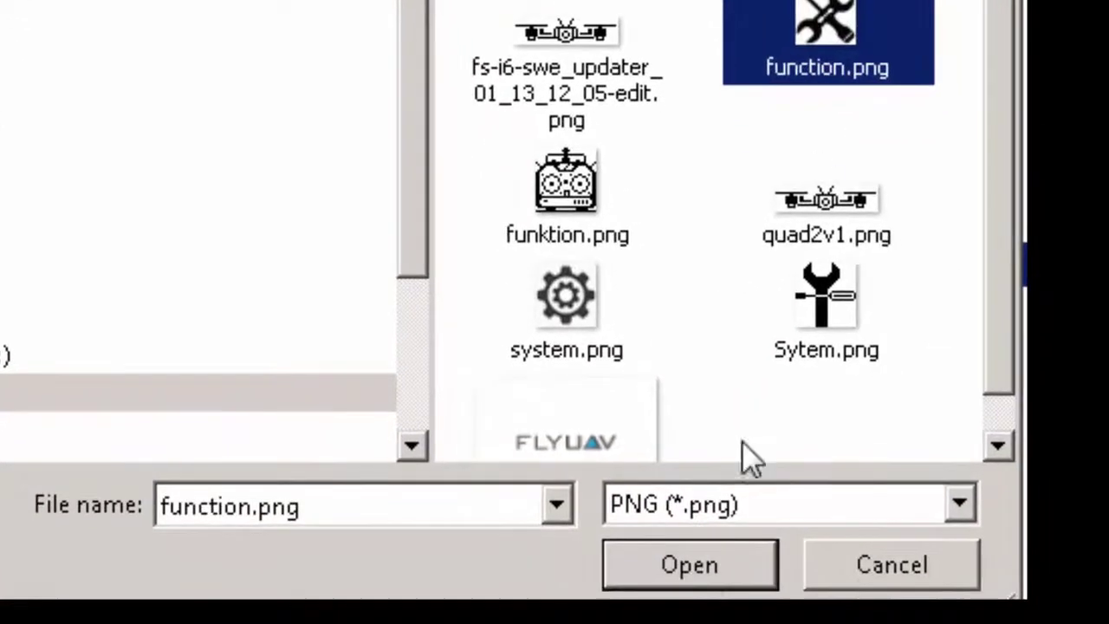
click(700, 579)
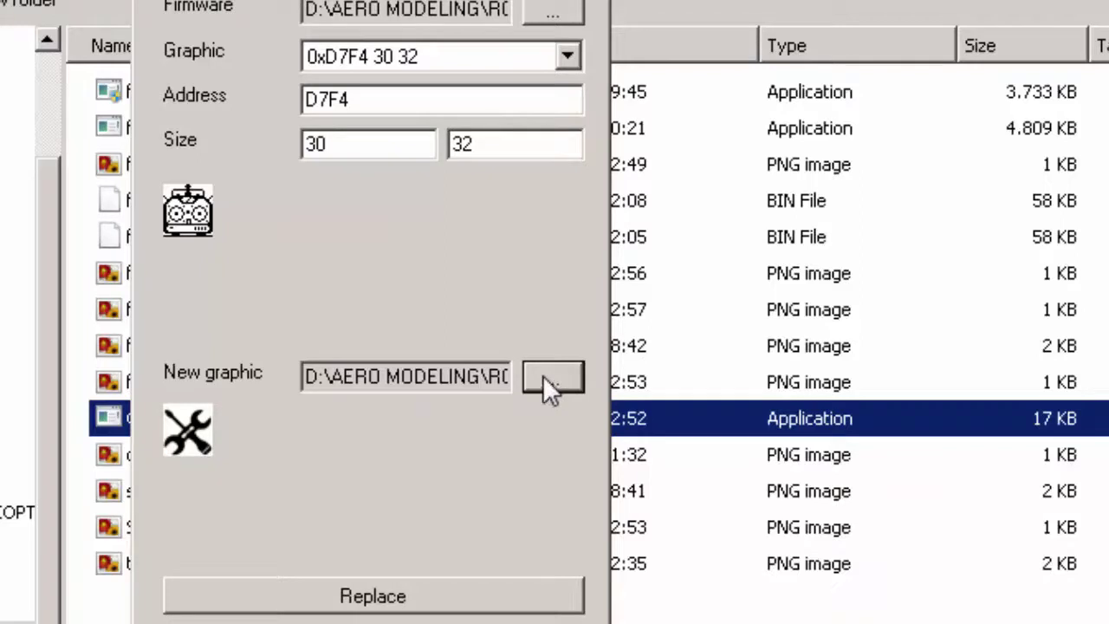
click(360, 596)
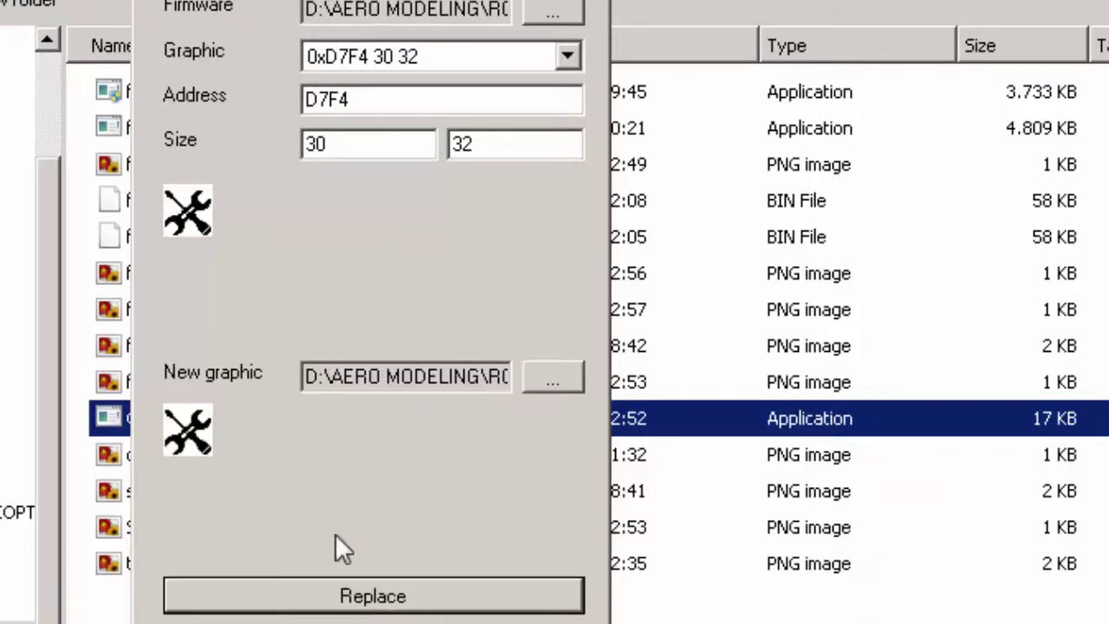
Preview graphic 0xD86C 93 12, and replace the wrench icon graphic 0xD926 30 32 with the image system.png
click(383, 61)
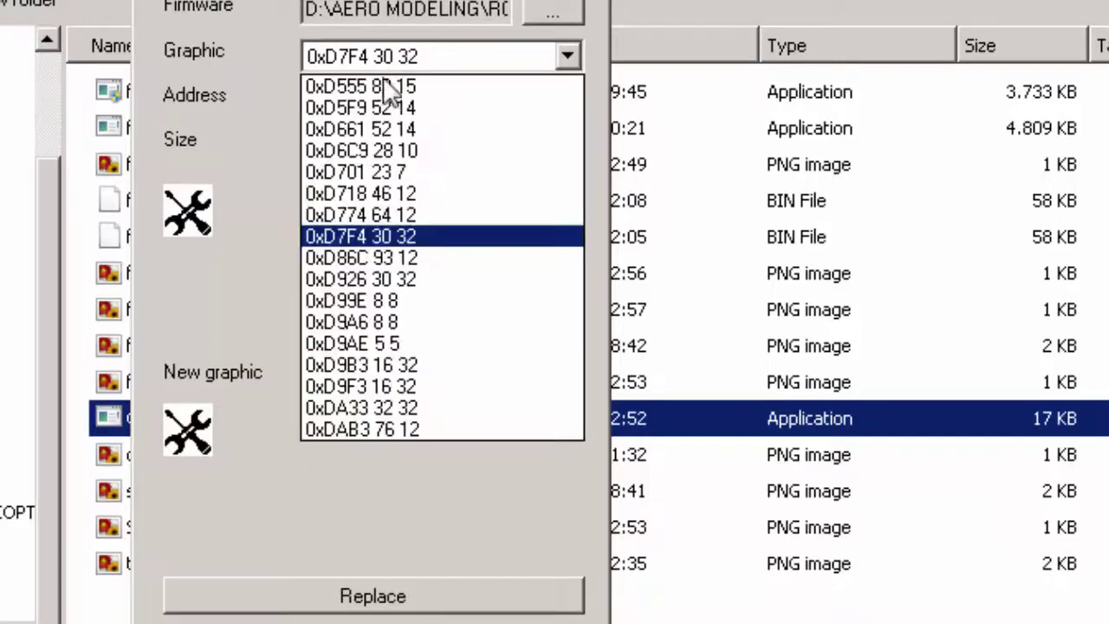
click(379, 262)
click(373, 57)
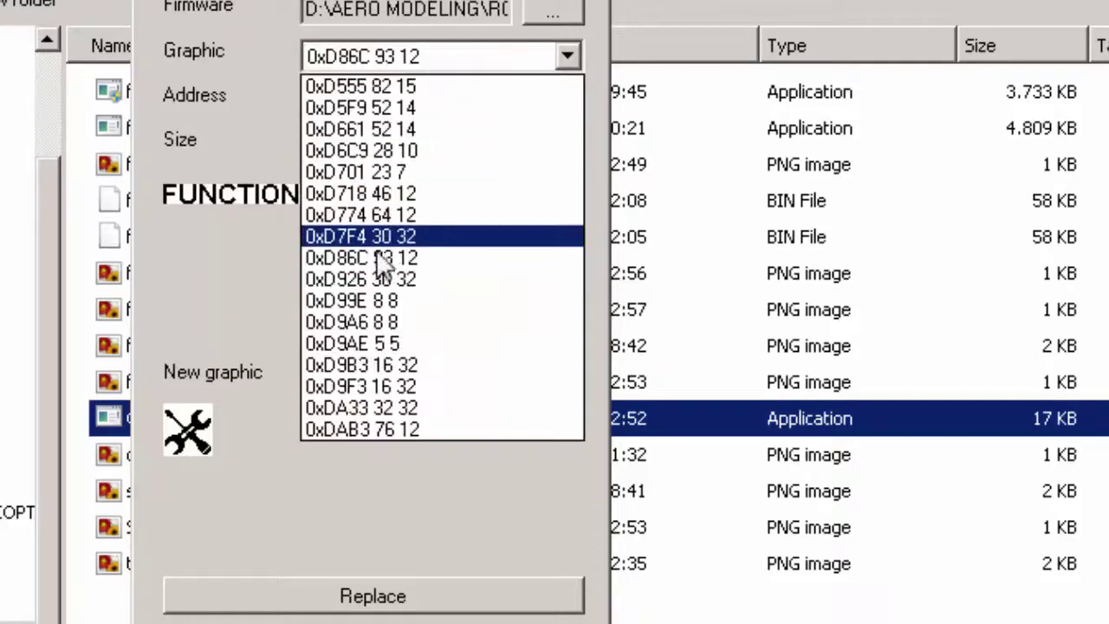
click(380, 280)
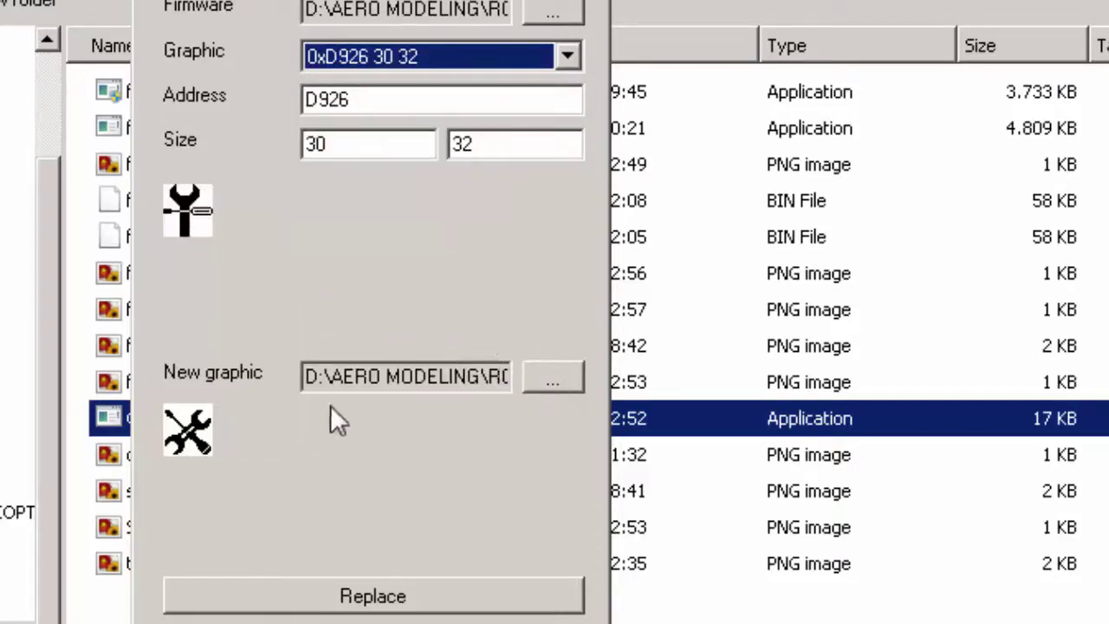
click(552, 378)
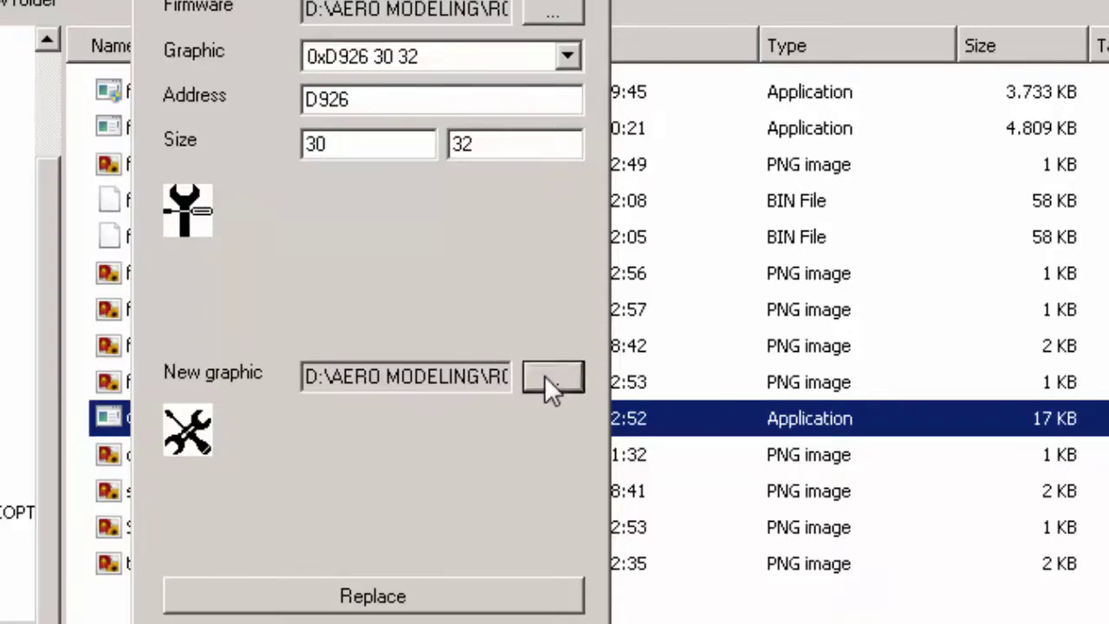
scroll(896, 445, down, 3)
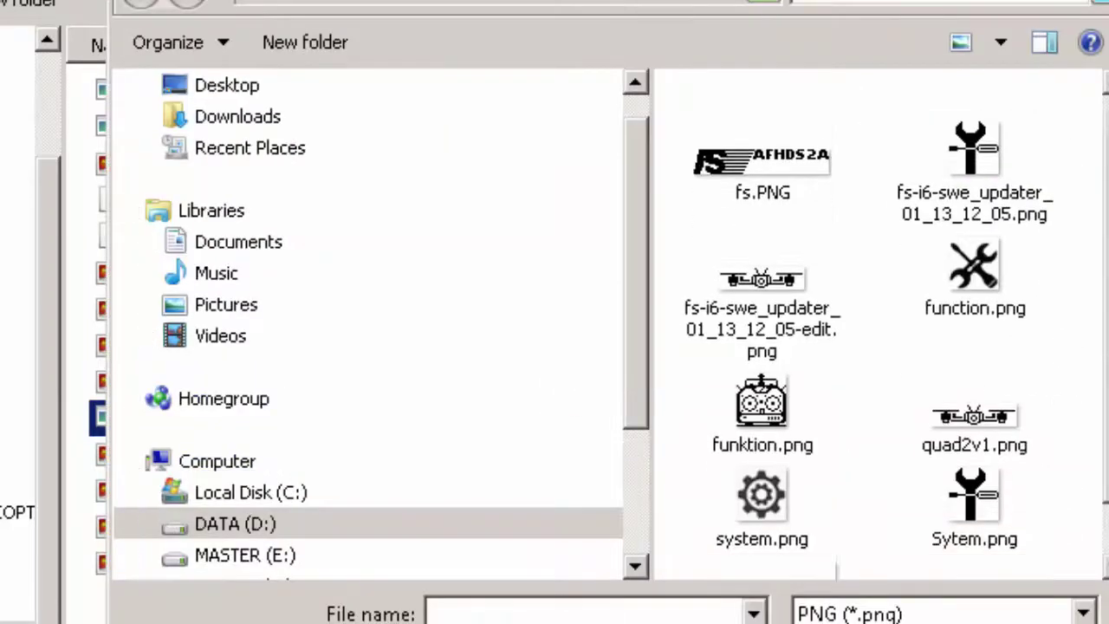
click(751, 424)
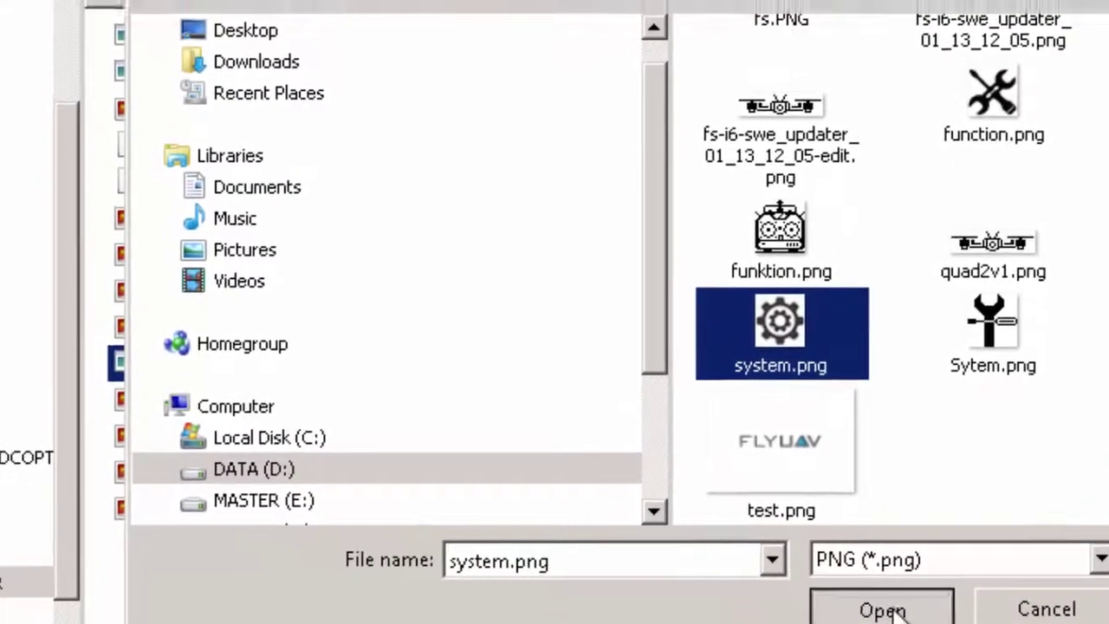
click(893, 610)
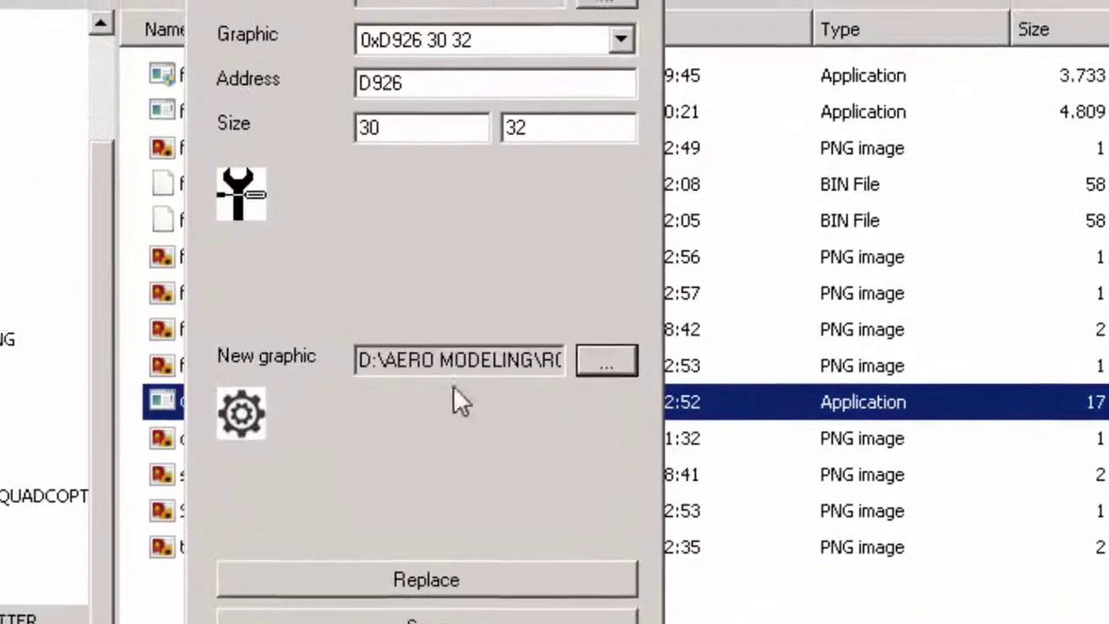
click(485, 606)
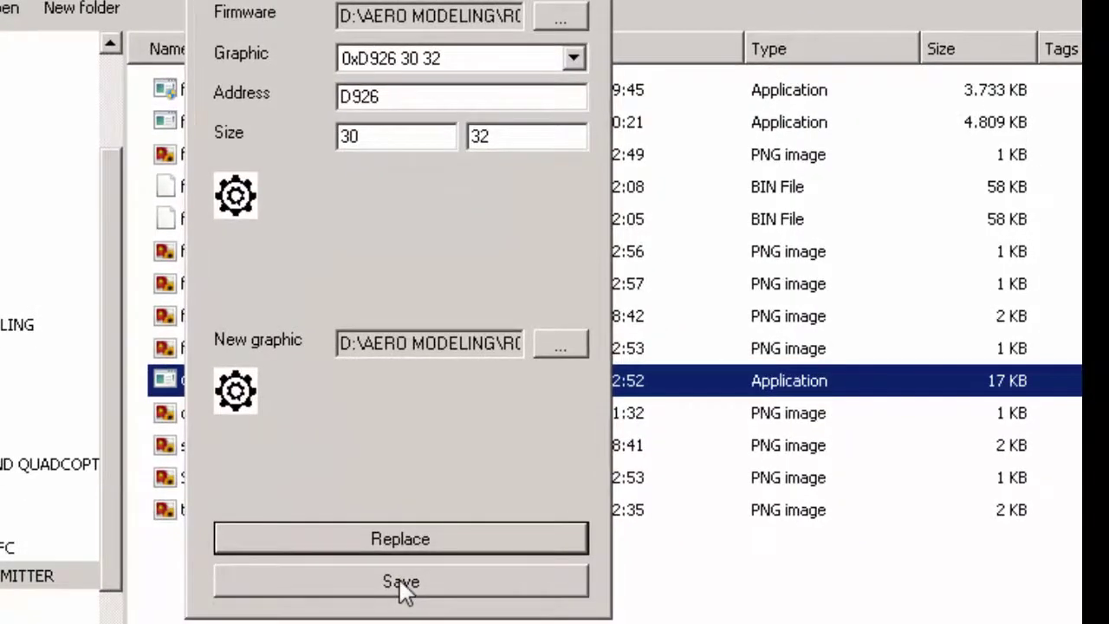
Save the edited firmware, and locate the original fs-i6-swe_updater_01_13_12_05.bin and the new fs-i6-swe_updater_01_13_12_05-edit.bin in the folder
click(401, 582)
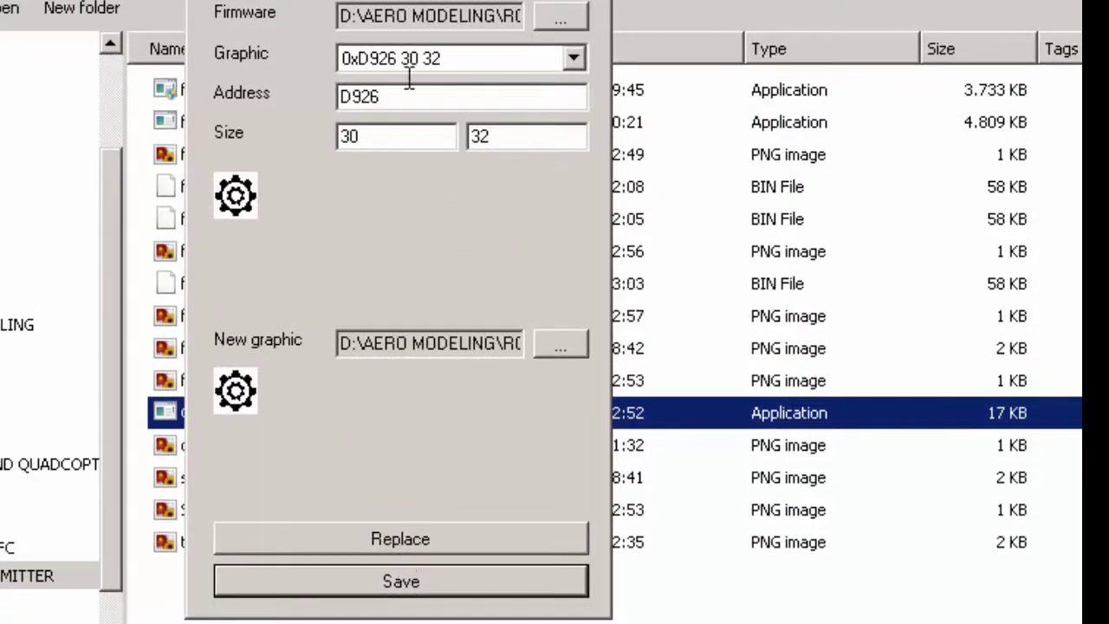
drag(399, 1, 851, 0)
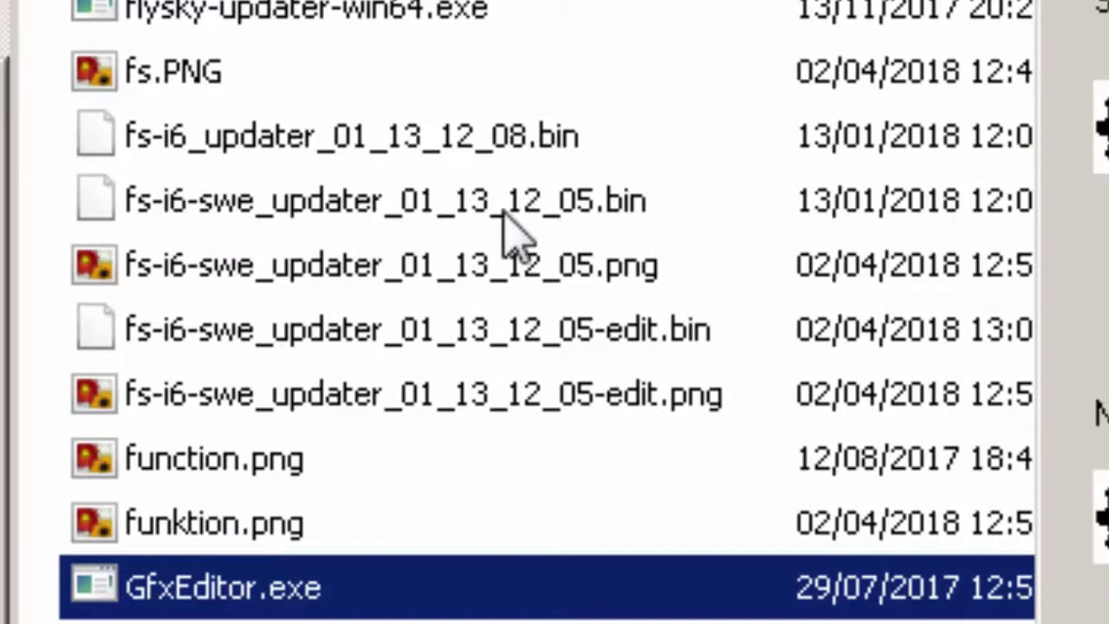
click(609, 209)
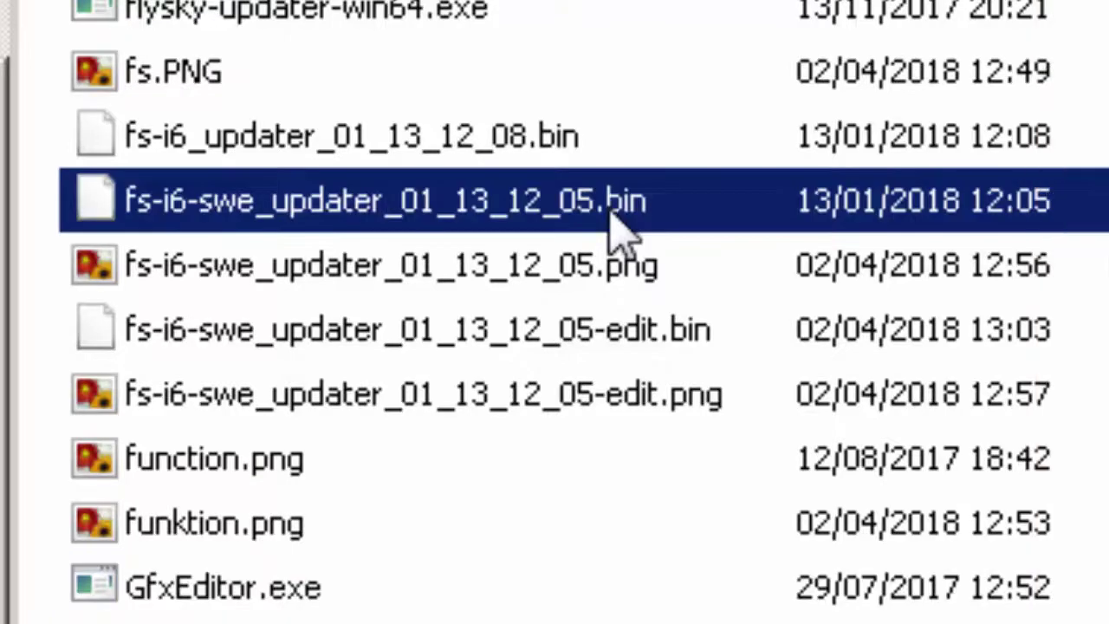
click(245, 340)
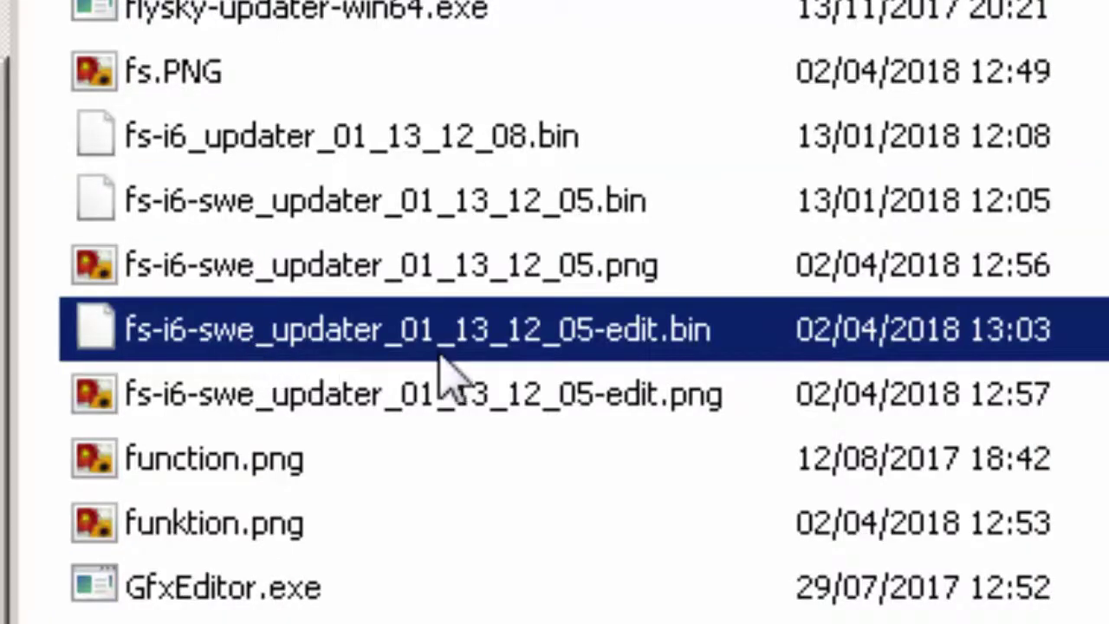